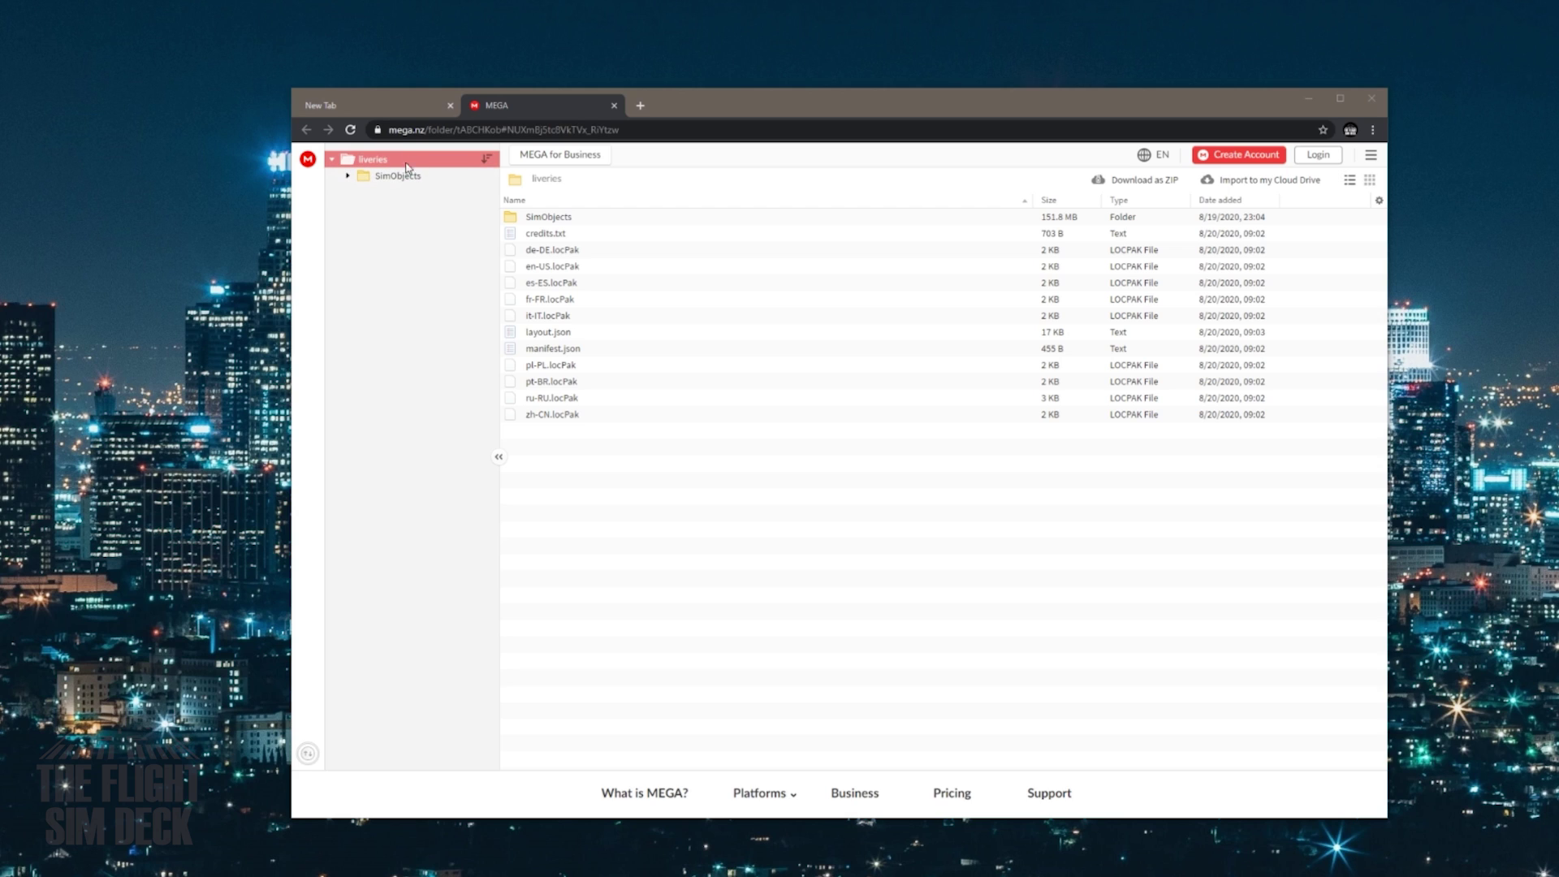
# Show the MEGA liveries folder's Download options: Standard Download and Download as ZIP.
pyautogui.rightClick(432, 164)
pyautogui.moveTo(501, 224)
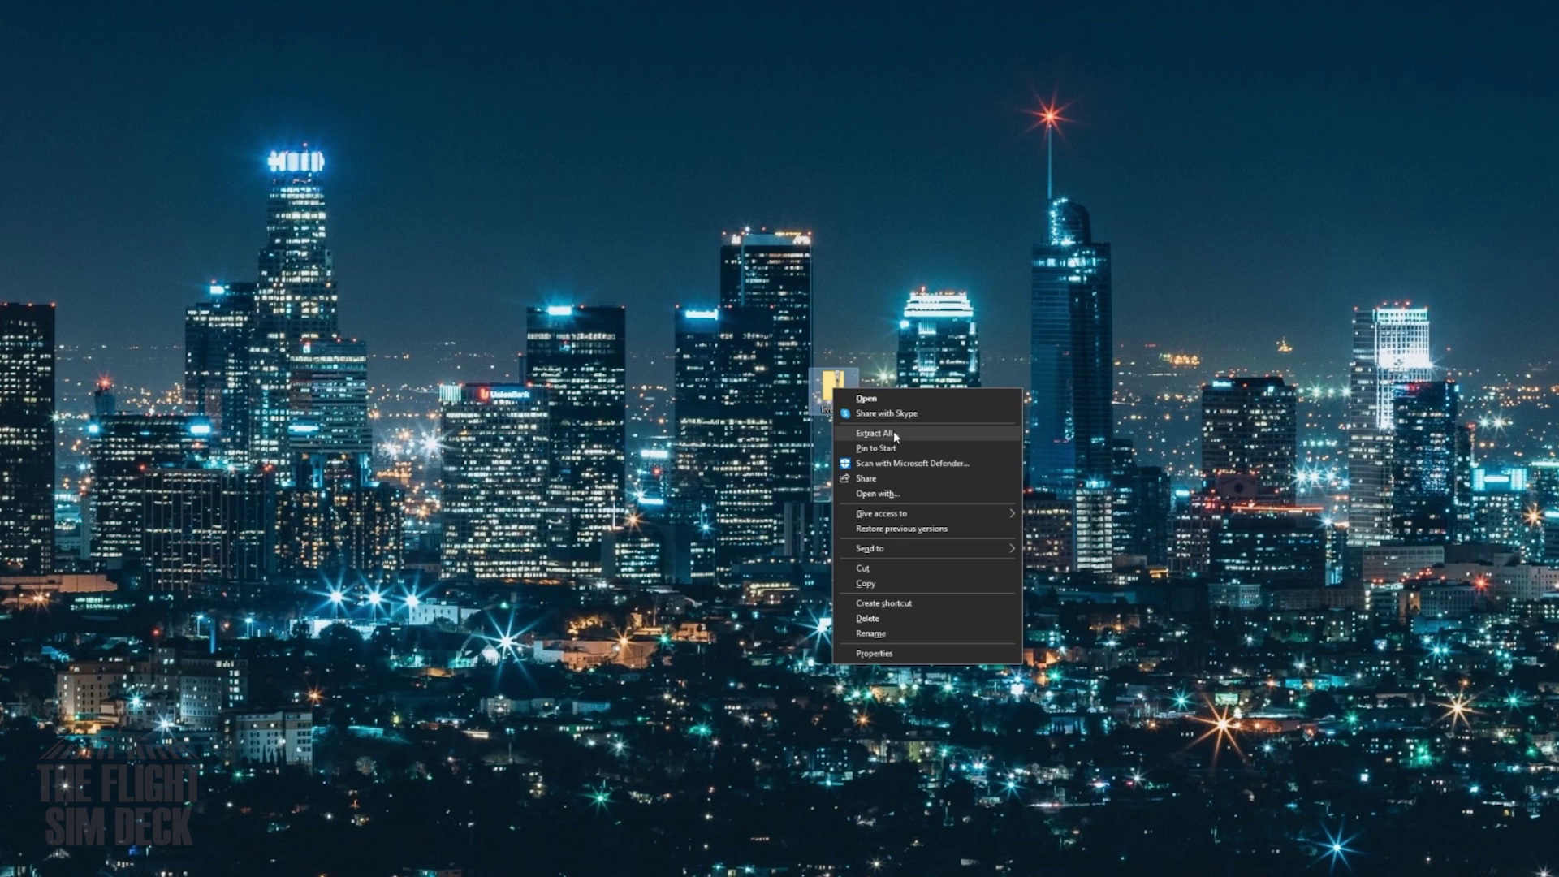
# Open the downloaded liveries archive and copy its liveries folder.
pyautogui.click(892, 496)
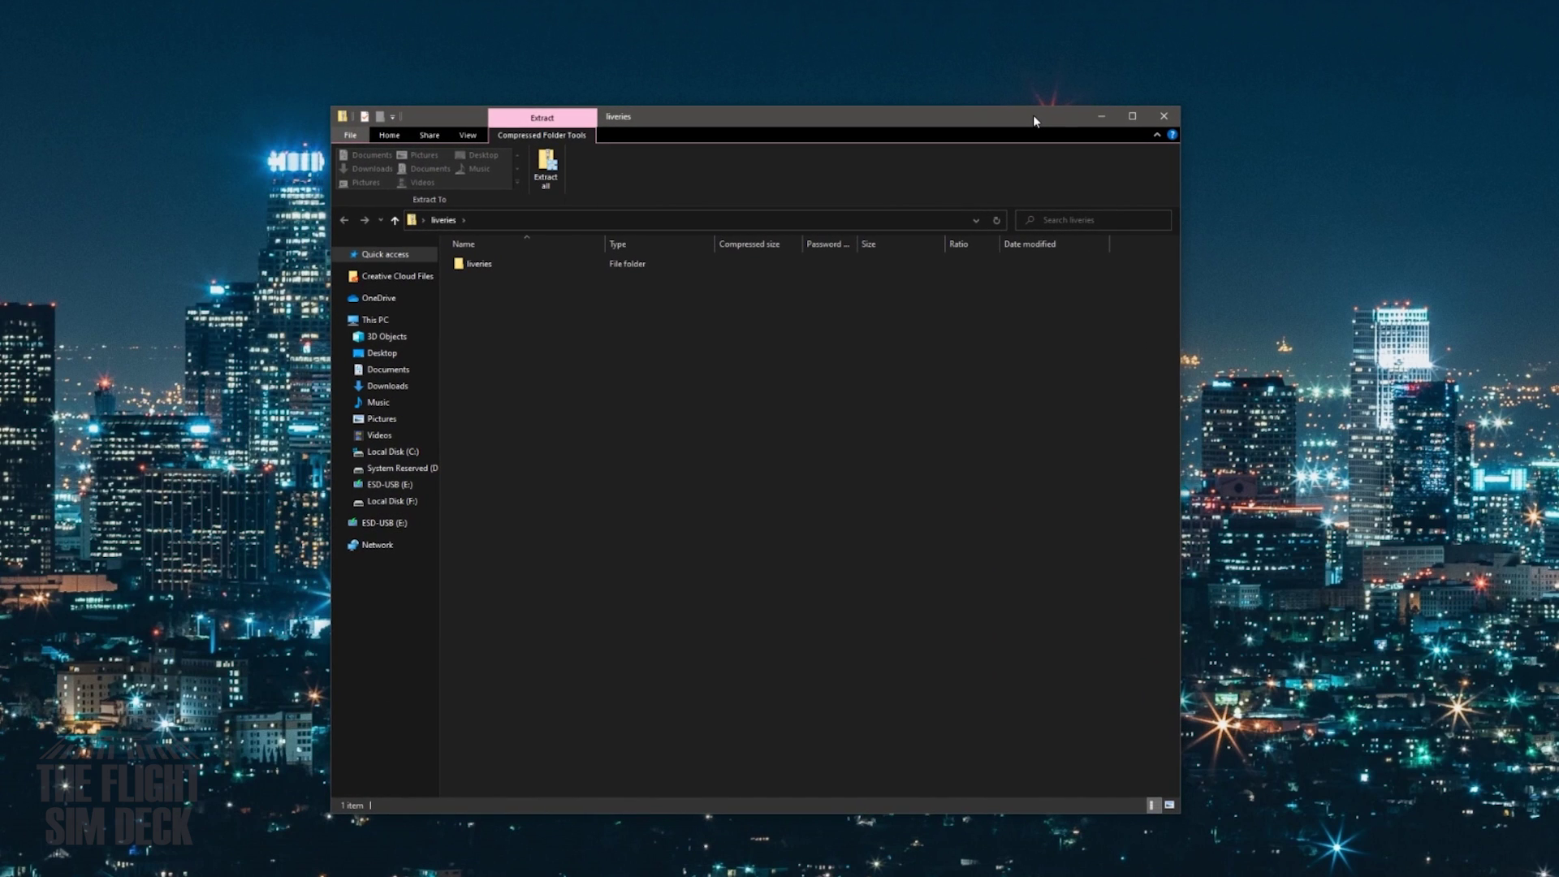
pyautogui.rightClick(486, 263)
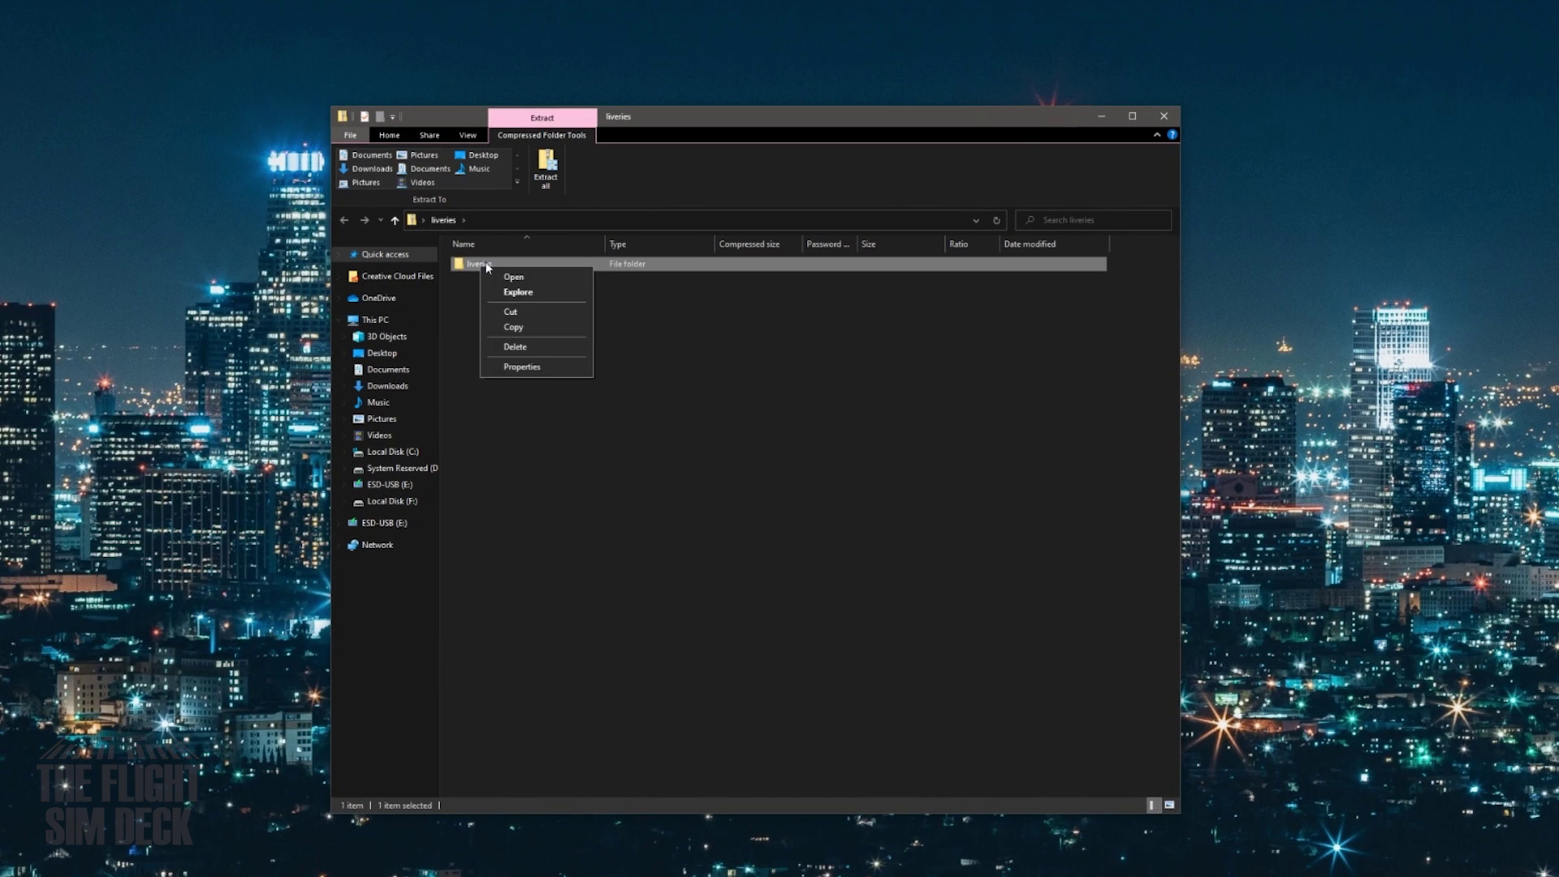
pyautogui.click(514, 328)
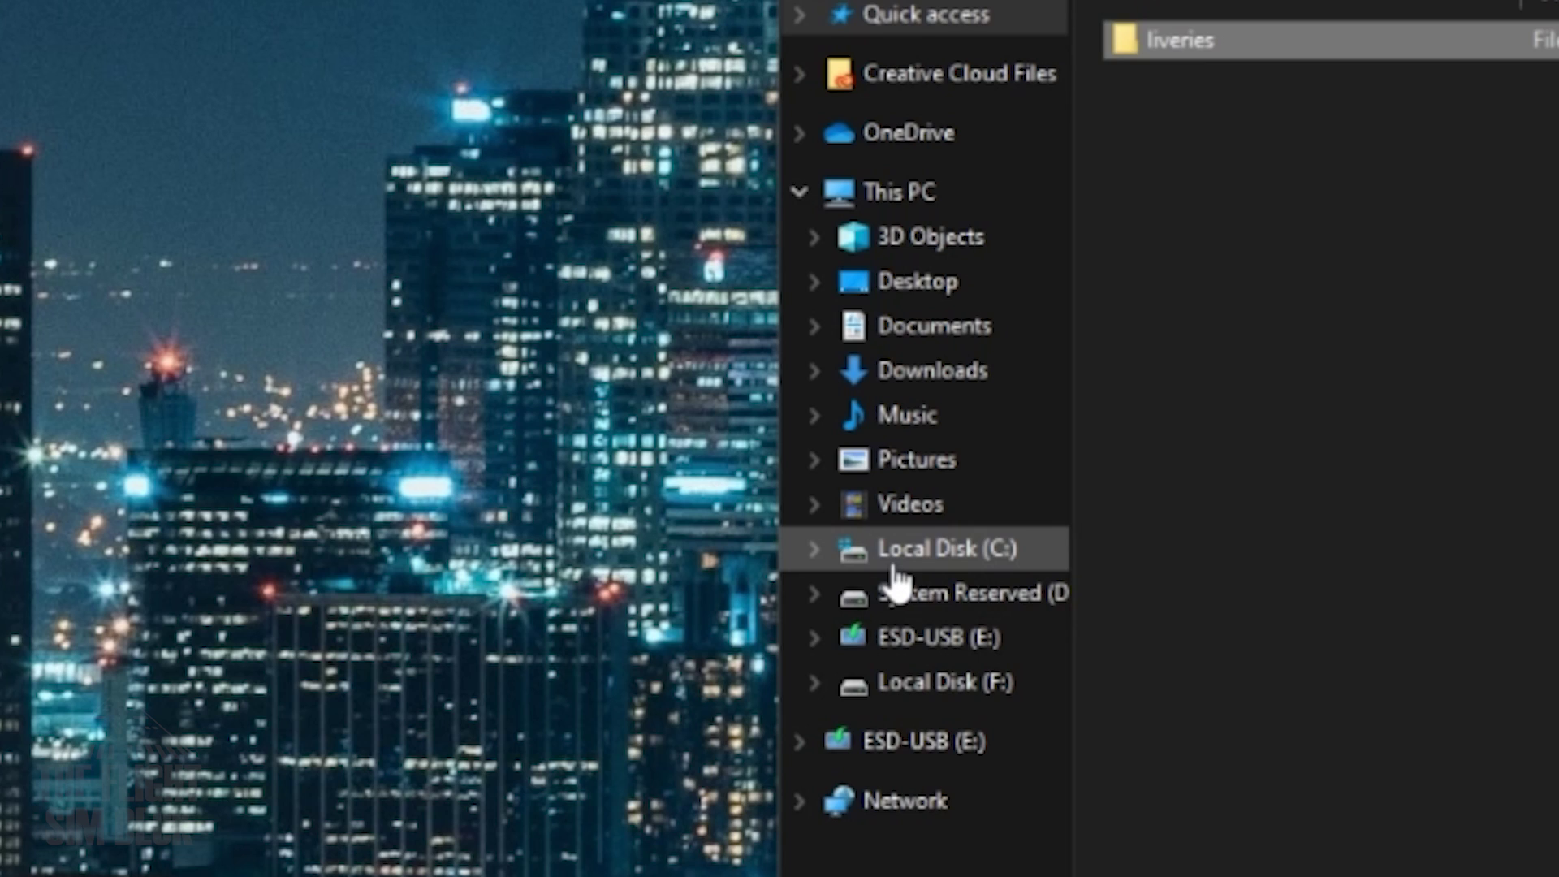
# Go to Local Disk (C:) > Users and into the user's profile folder.
pyautogui.click(375, 456)
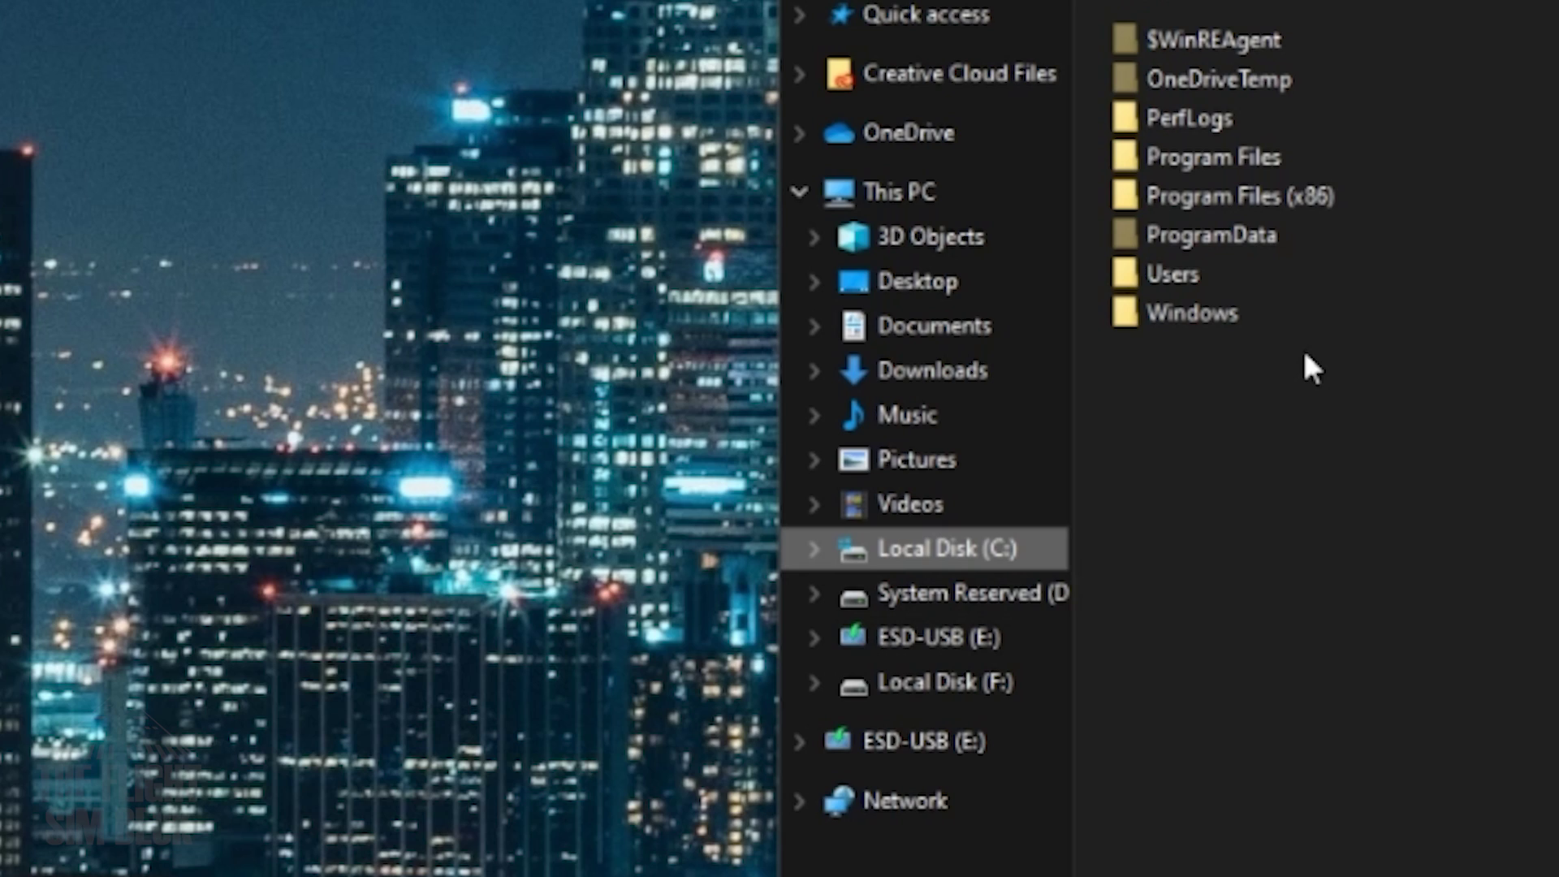
pyautogui.moveTo(1135, 277)
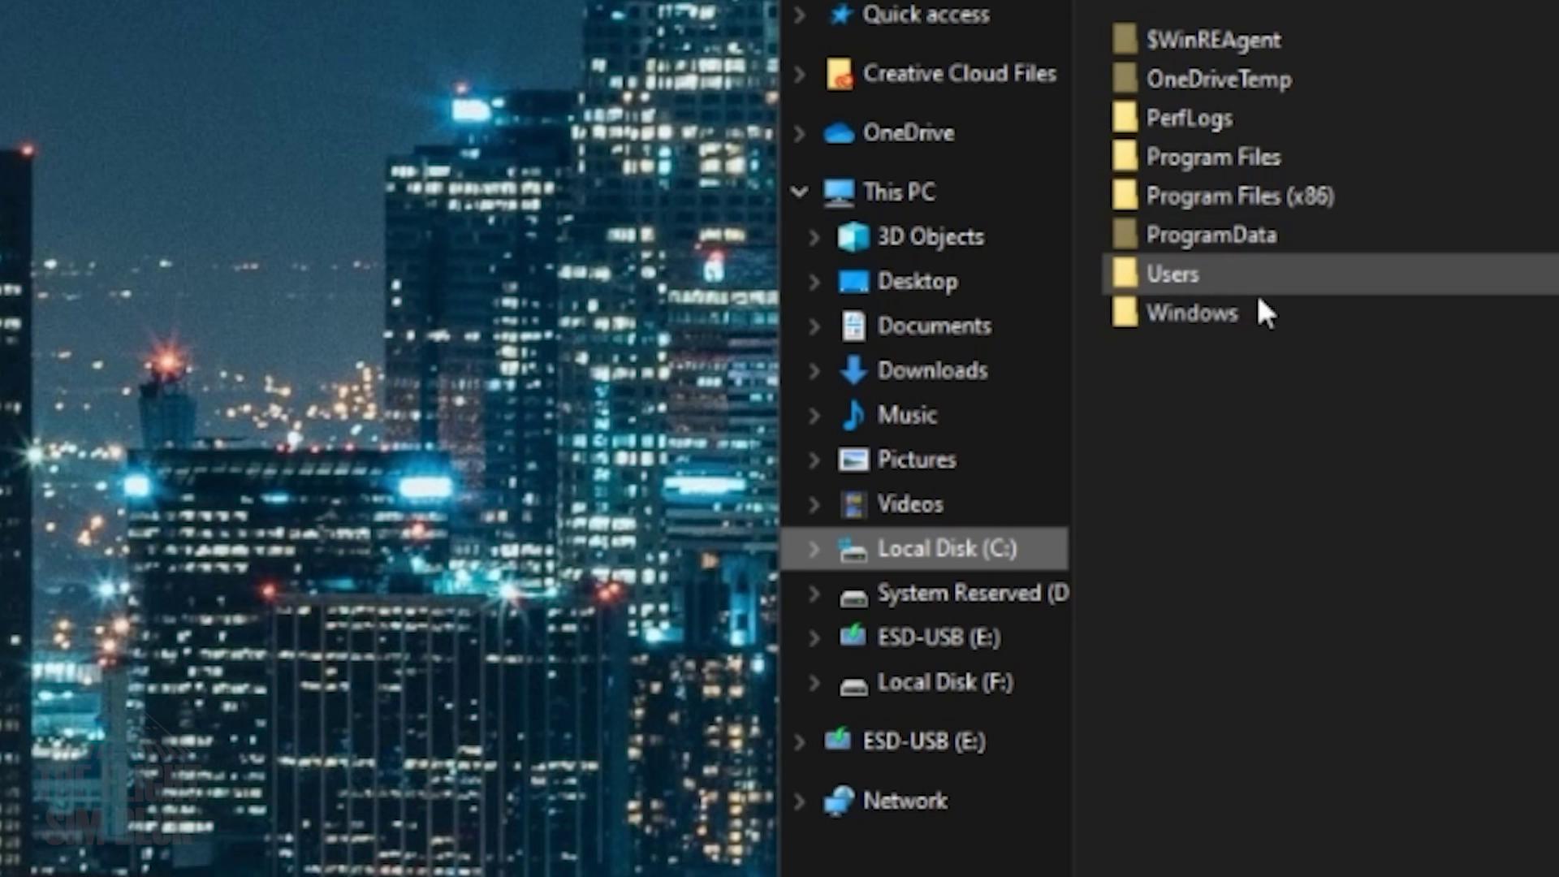
pyautogui.moveTo(1218, 313)
pyautogui.doubleClick(1165, 284)
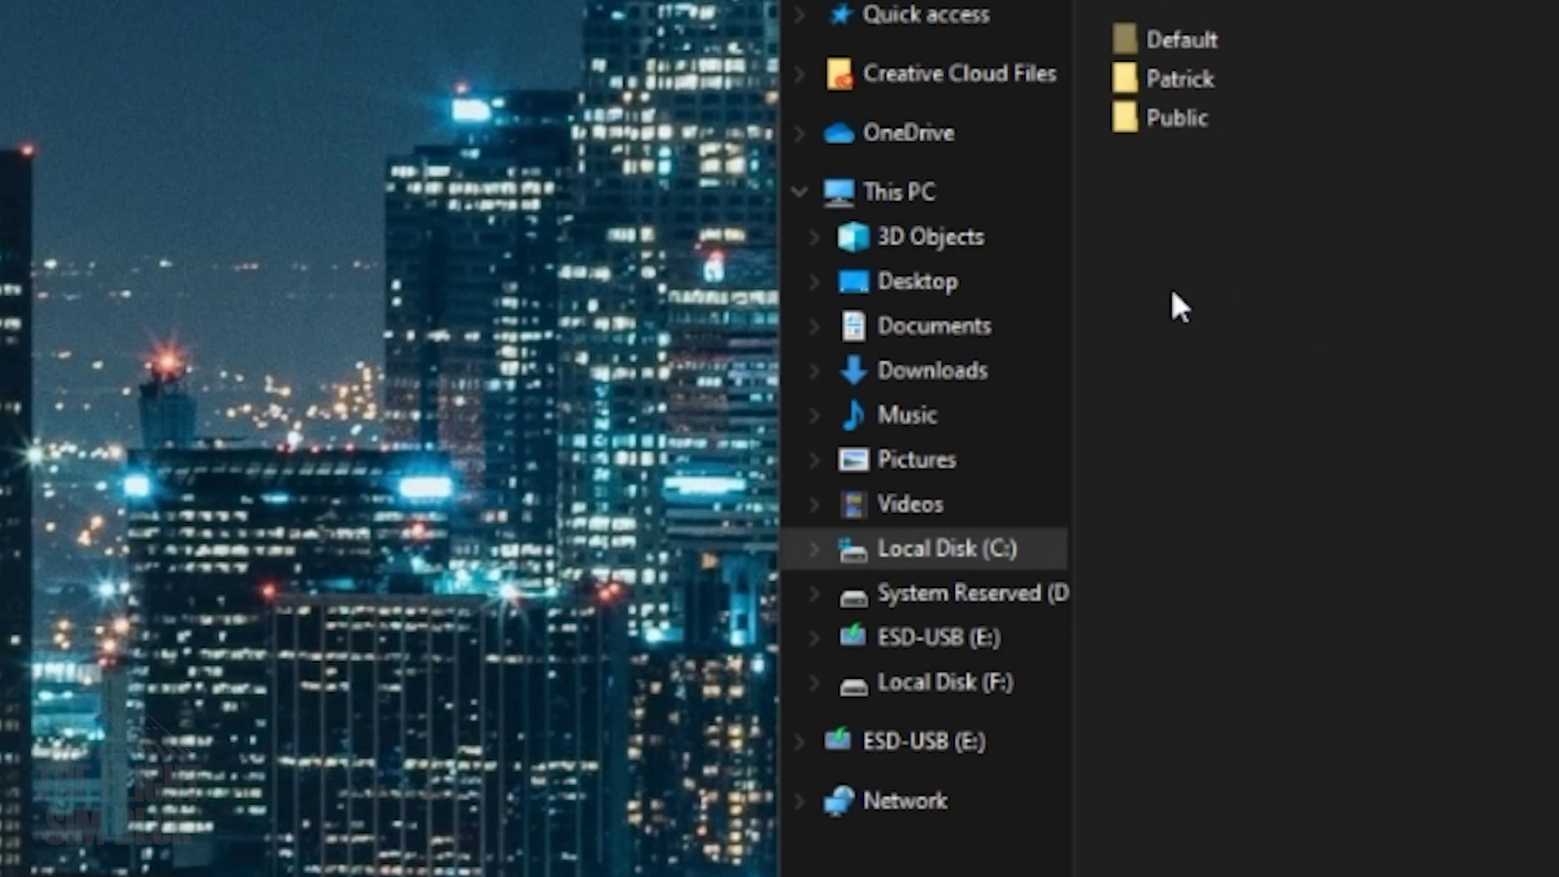
pyautogui.doubleClick(1194, 96)
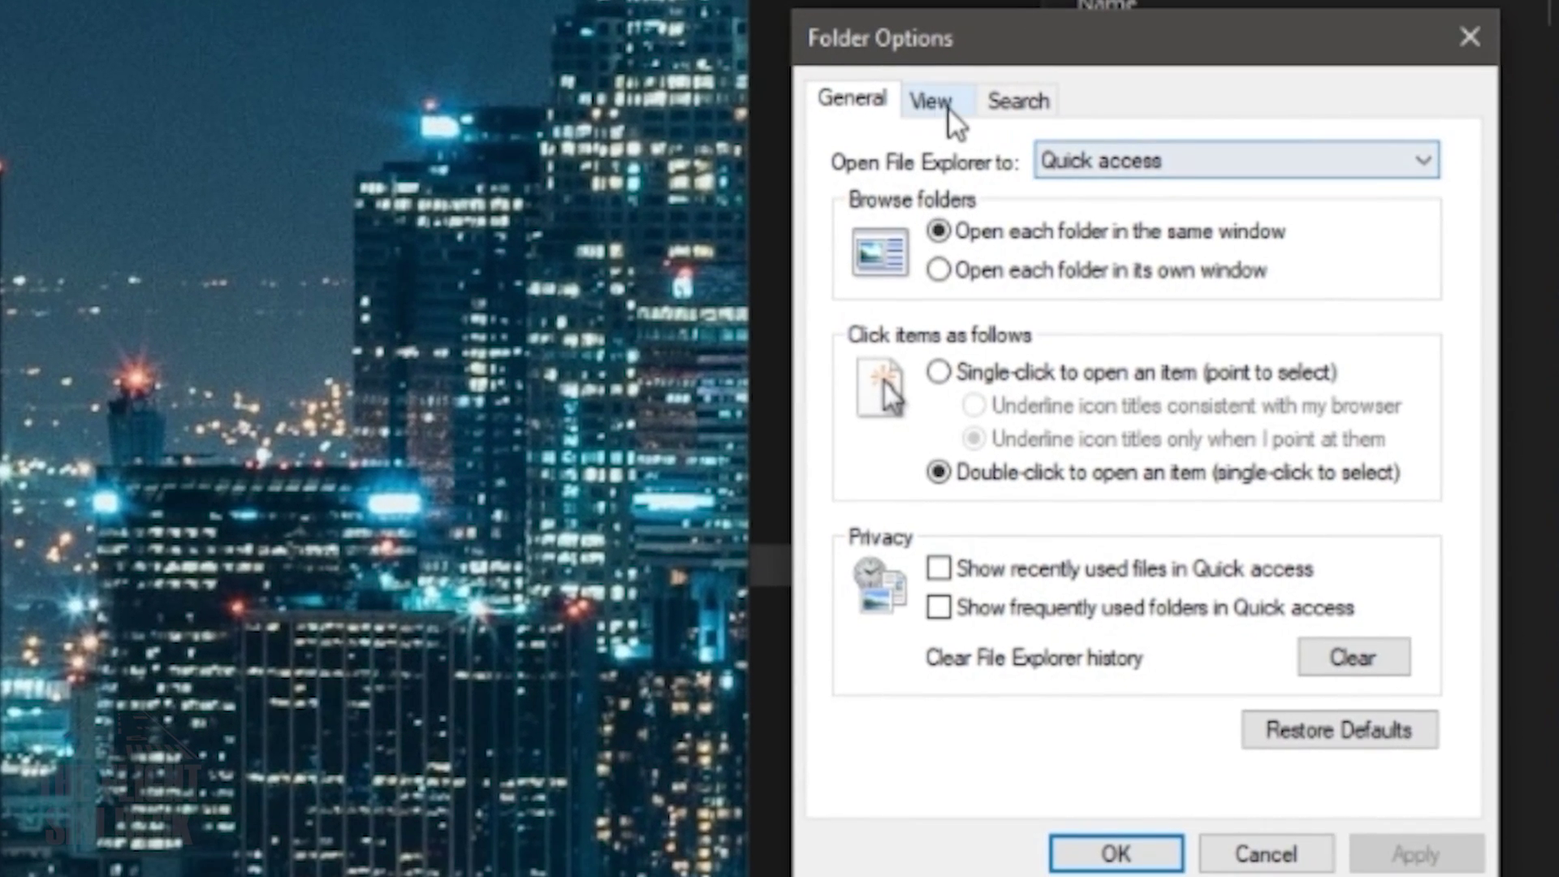
# Switch Folder Options to the View tab with 'Show hidden files, folders, and drives' selected.
pyautogui.click(940, 134)
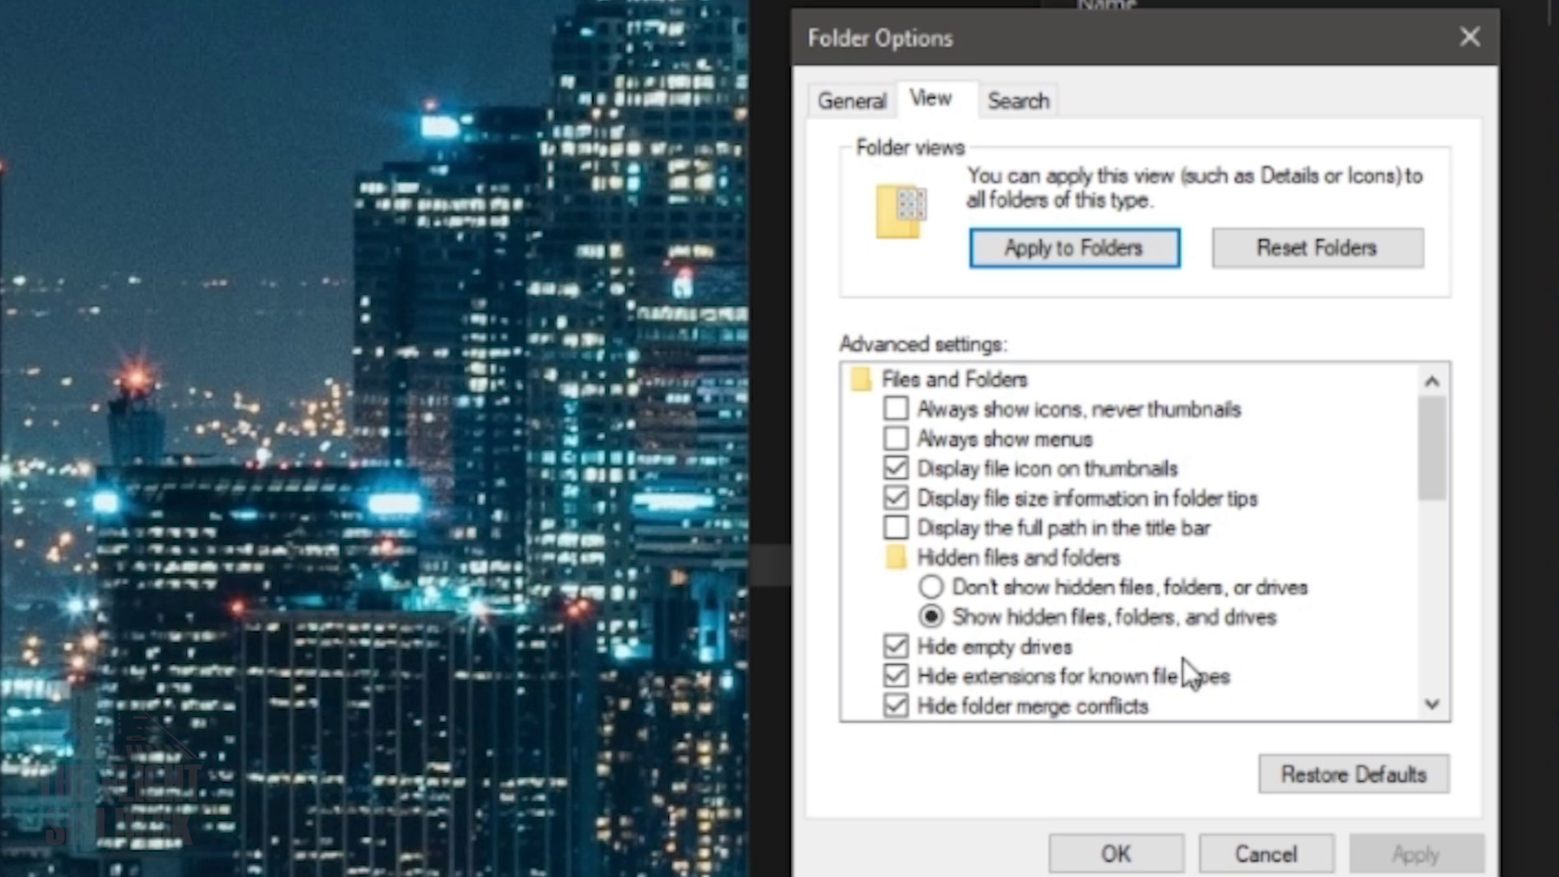
# Confirm hidden files, then go AppData > Local > Packages > Microsoft.FlightSimulator_8wekyb3d8bbwe > LocalCache > Packages > Community.
pyautogui.click(1114, 854)
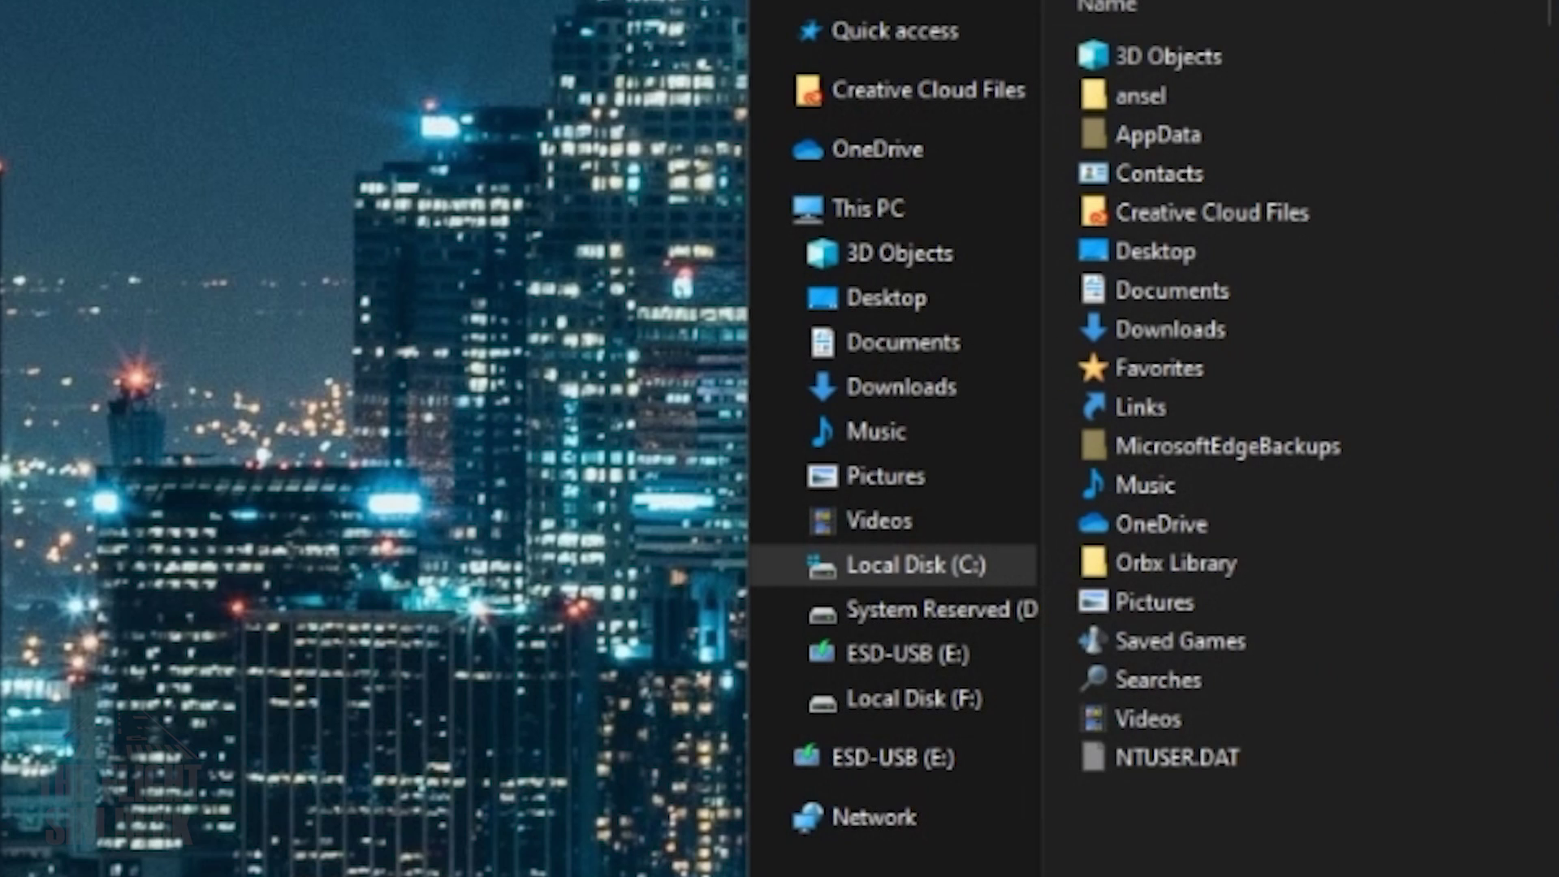
pyautogui.doubleClick(1125, 136)
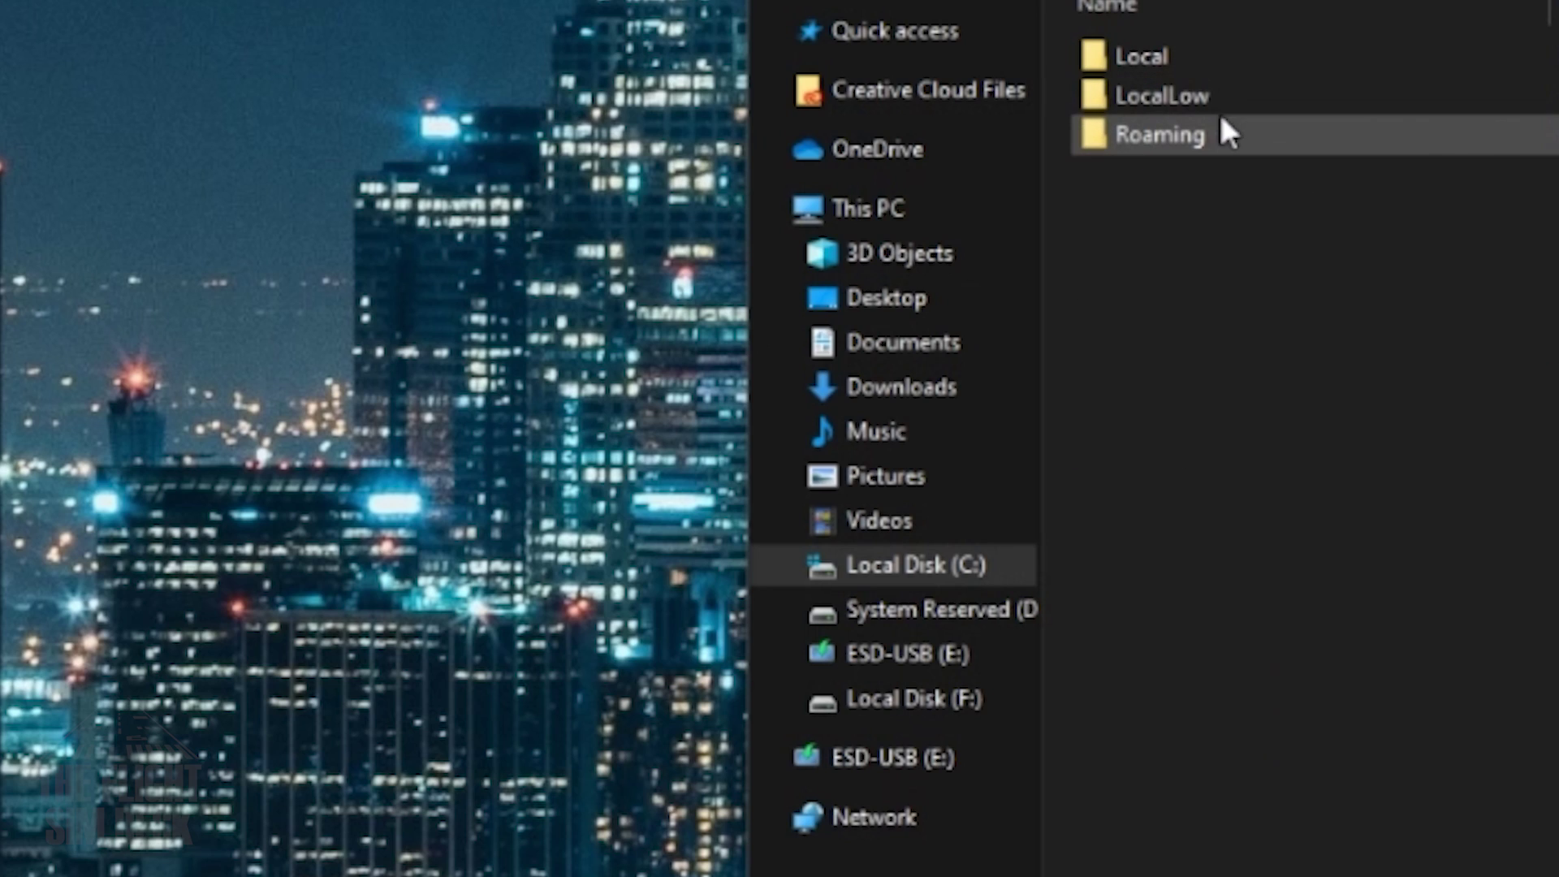
pyautogui.doubleClick(1144, 57)
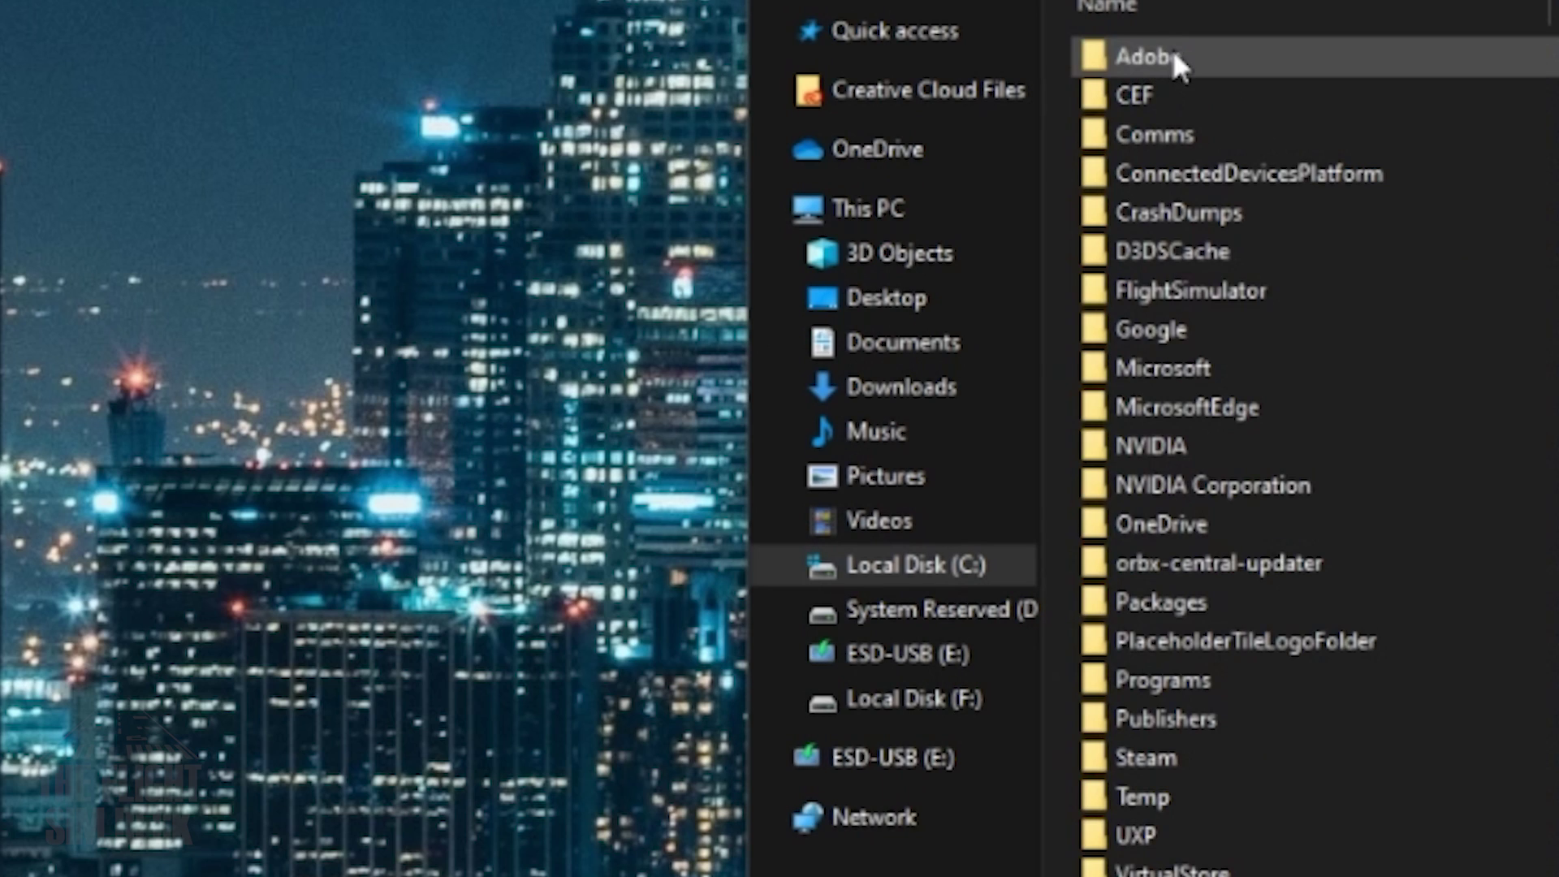
pyautogui.doubleClick(1162, 617)
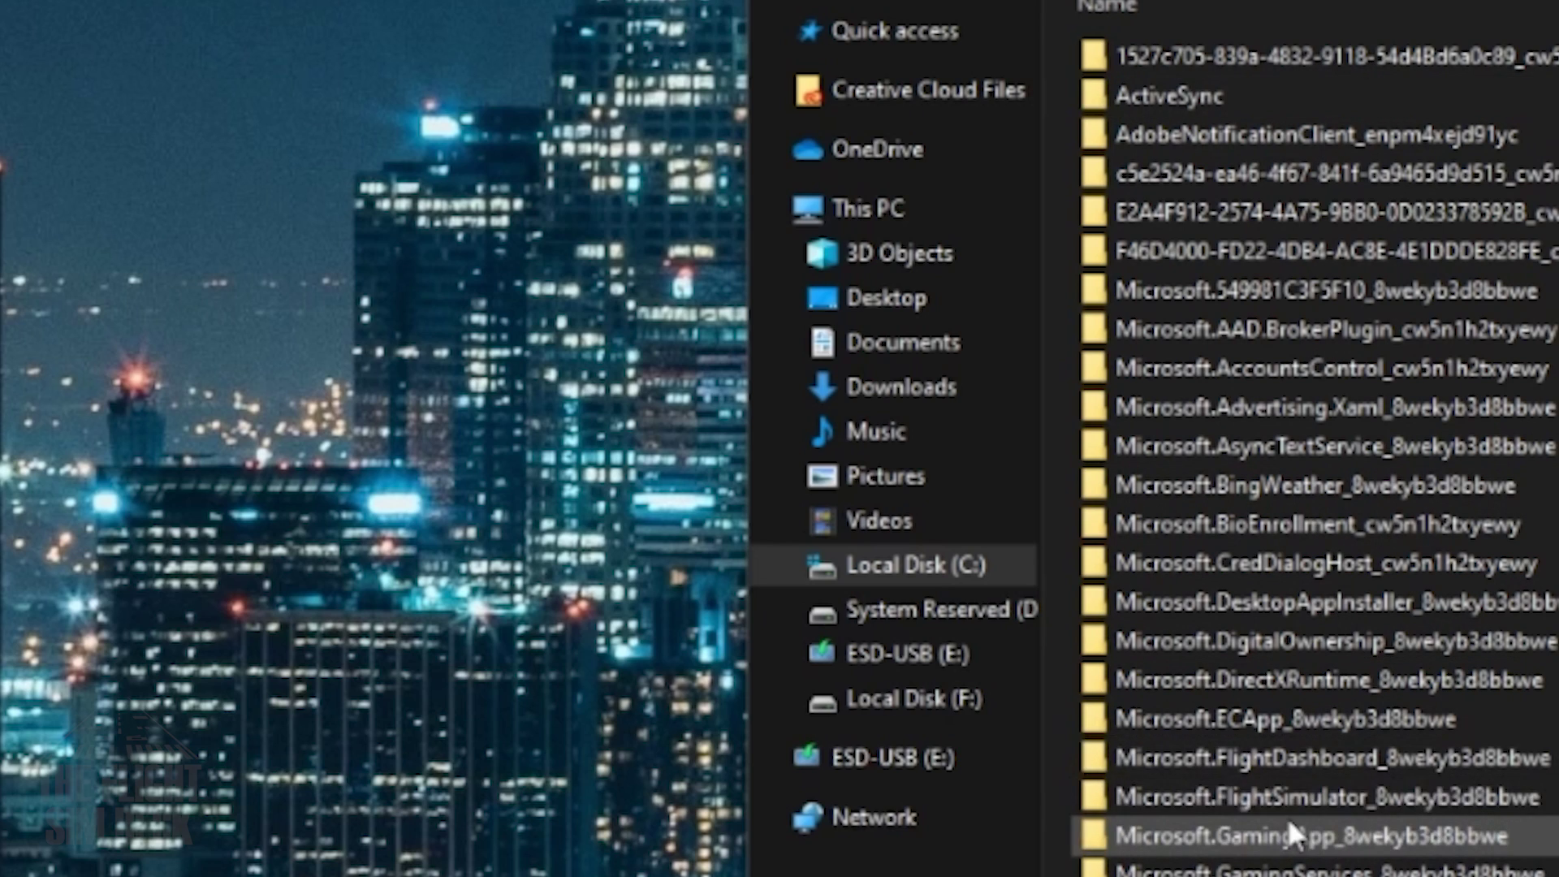
pyautogui.doubleClick(1303, 800)
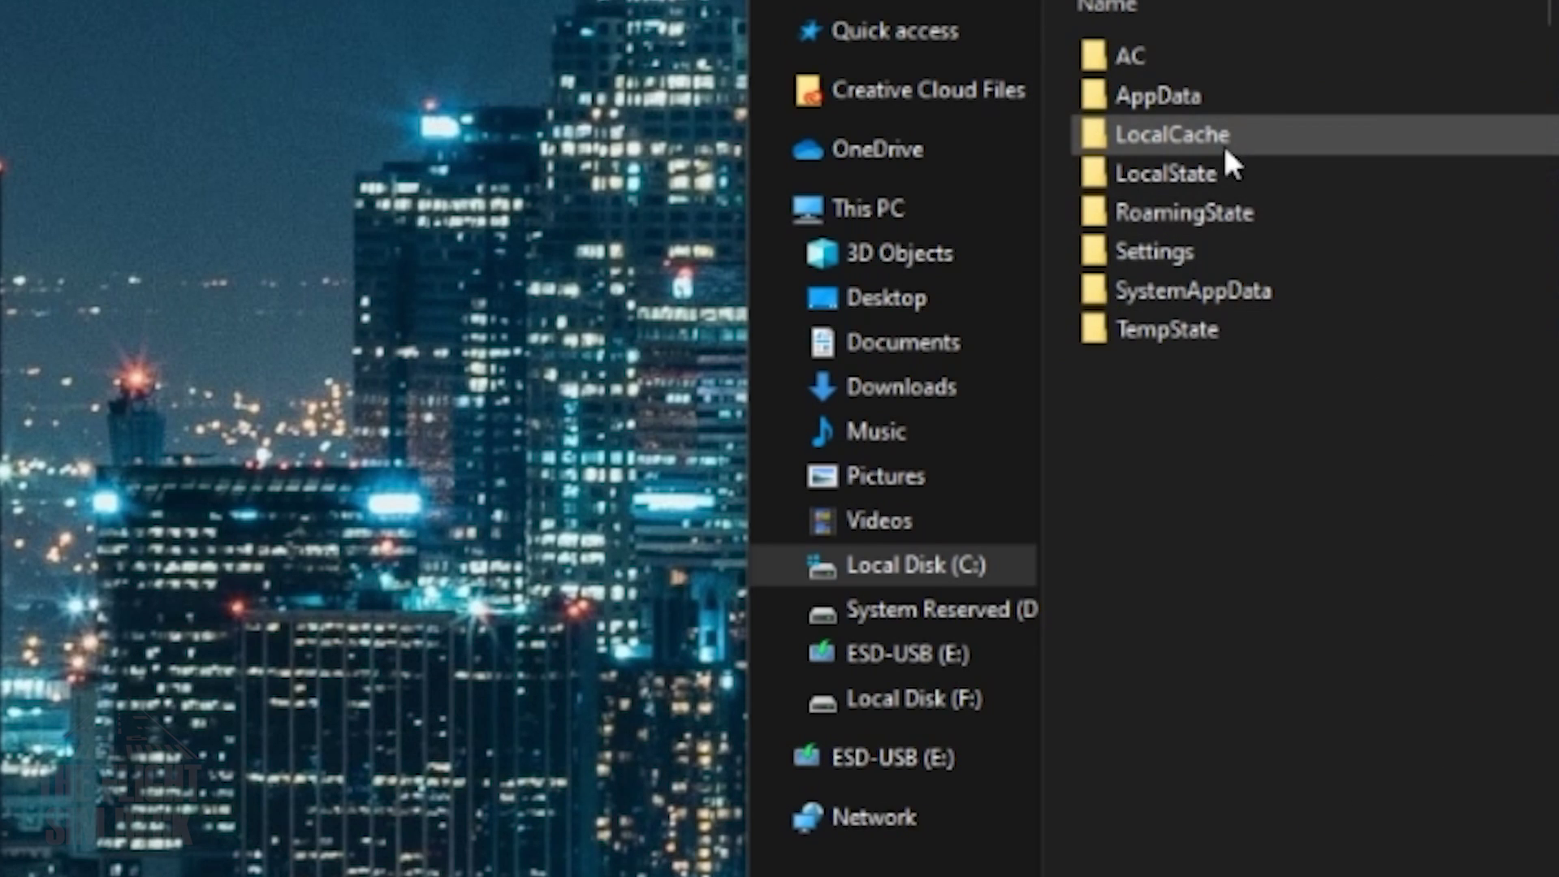
pyautogui.doubleClick(1262, 136)
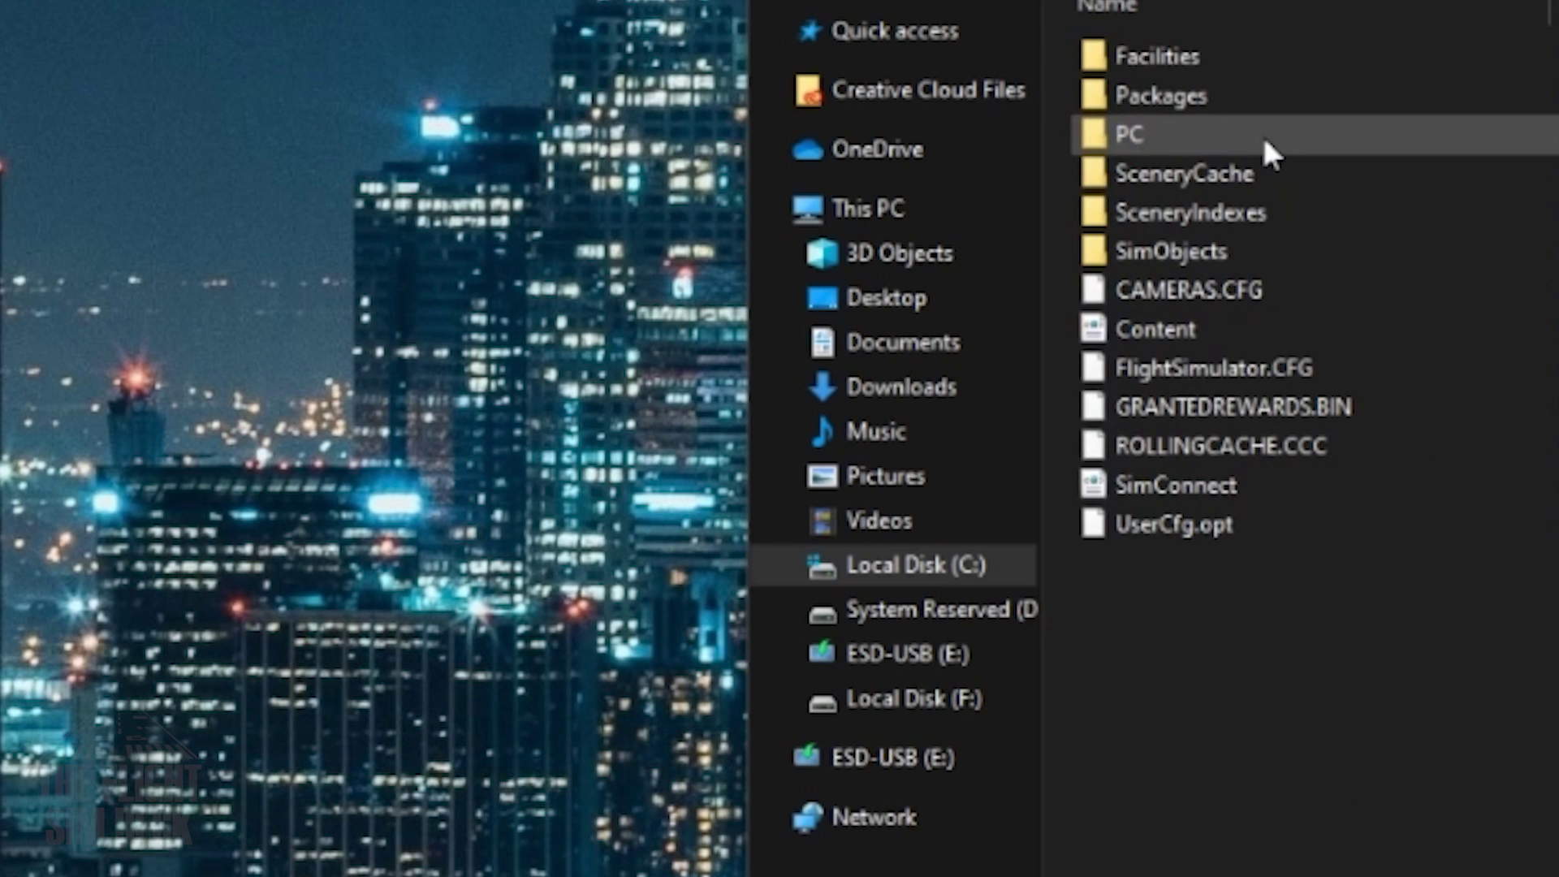
pyautogui.doubleClick(1200, 97)
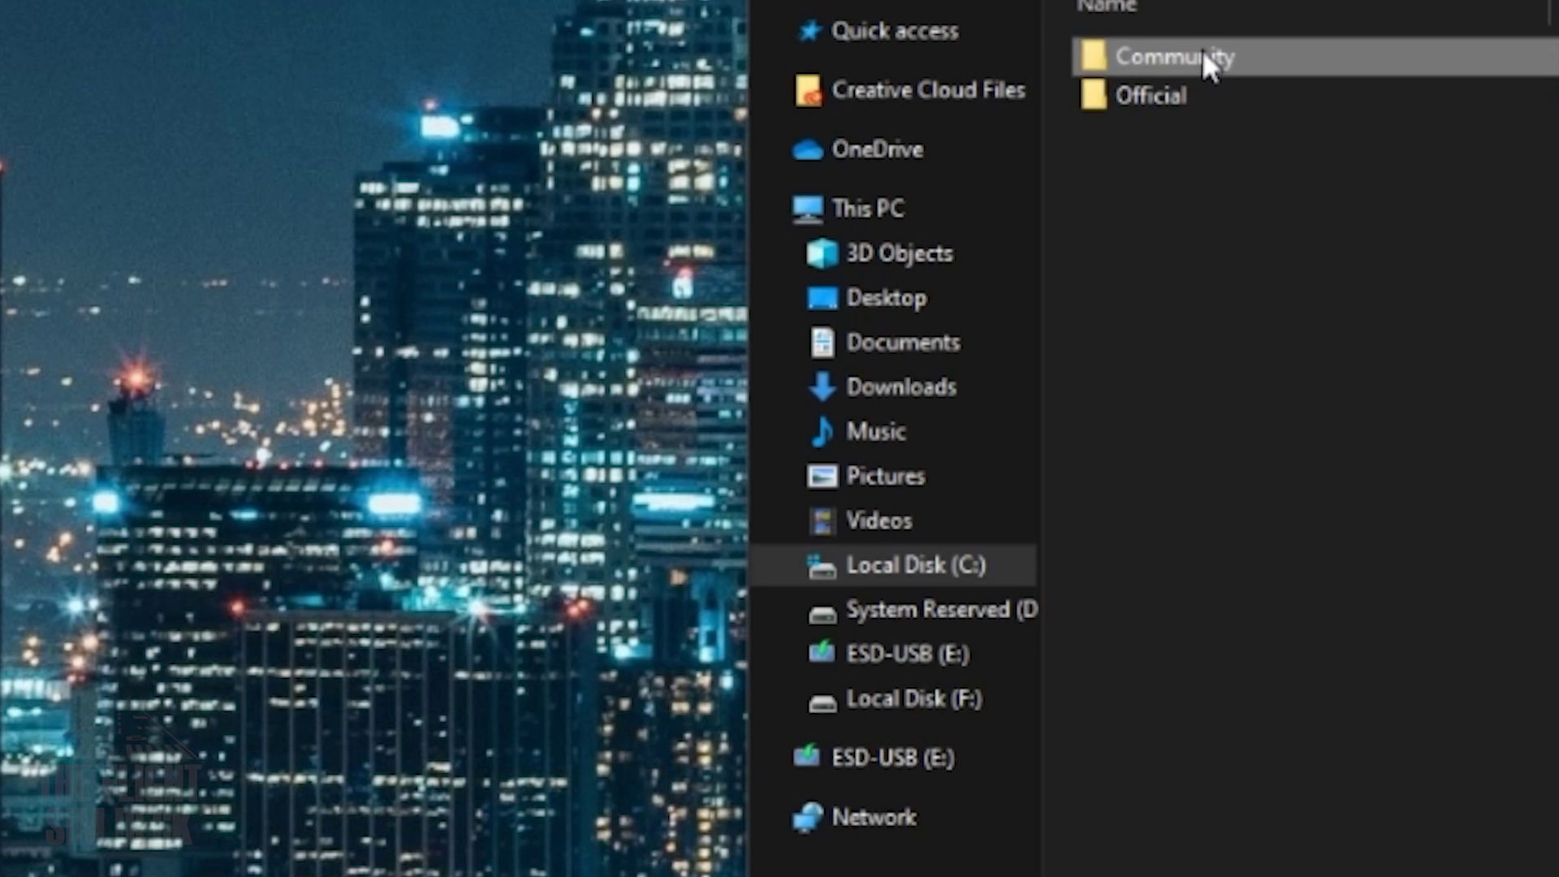
pyautogui.doubleClick(1205, 58)
pyautogui.rightClick(1268, 364)
# Paste the liveries folder into Community and rename it 'liveries-a320 neo'.
pyautogui.click(1354, 620)
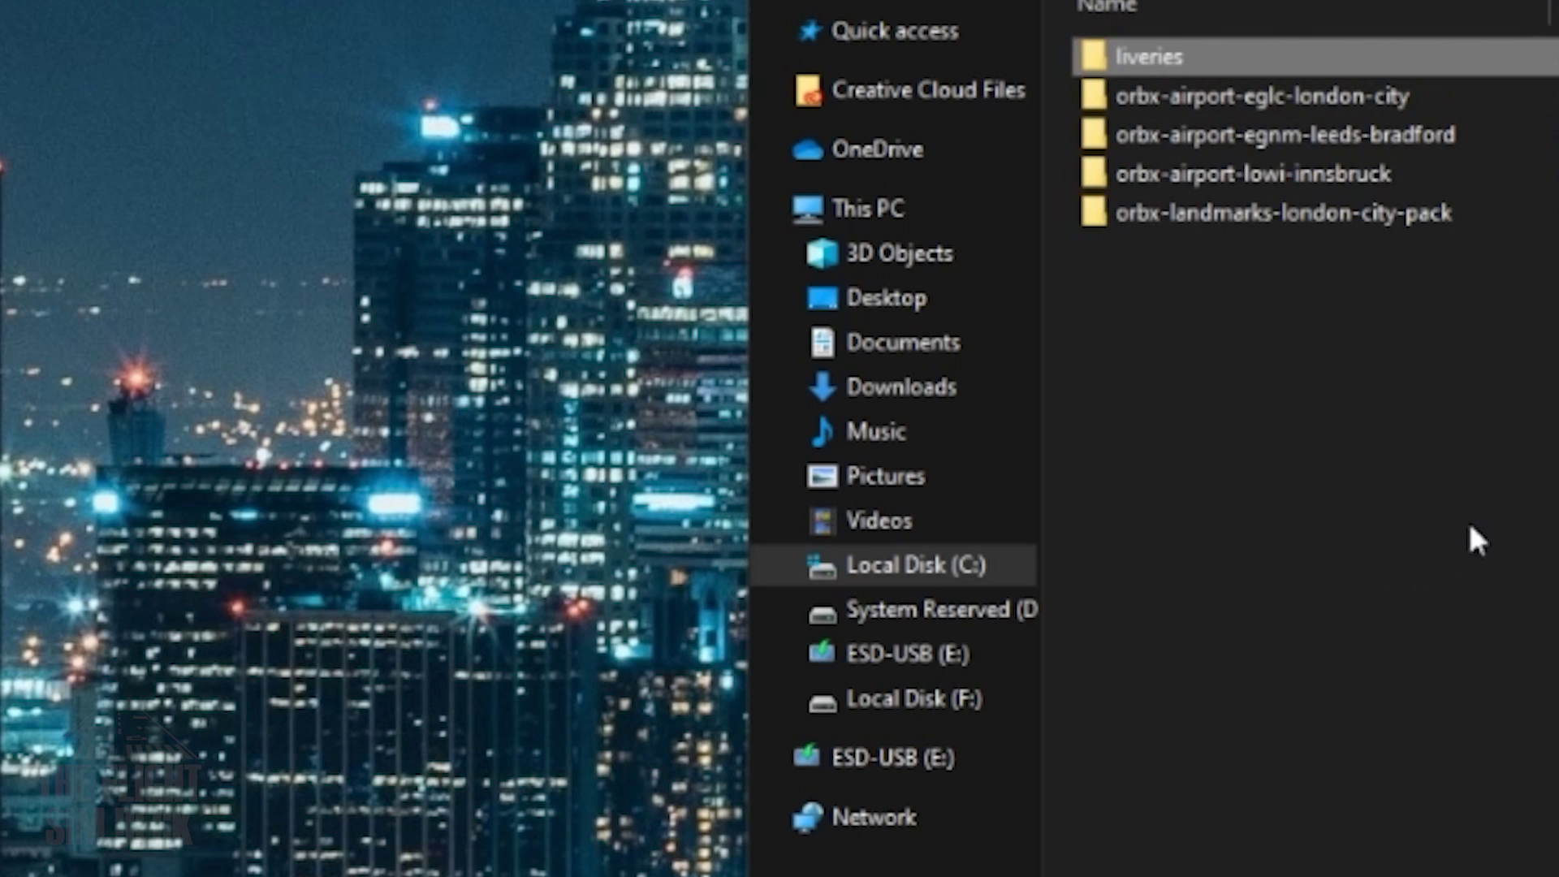
pyautogui.click(1210, 58)
pyautogui.write('-a320 neo')
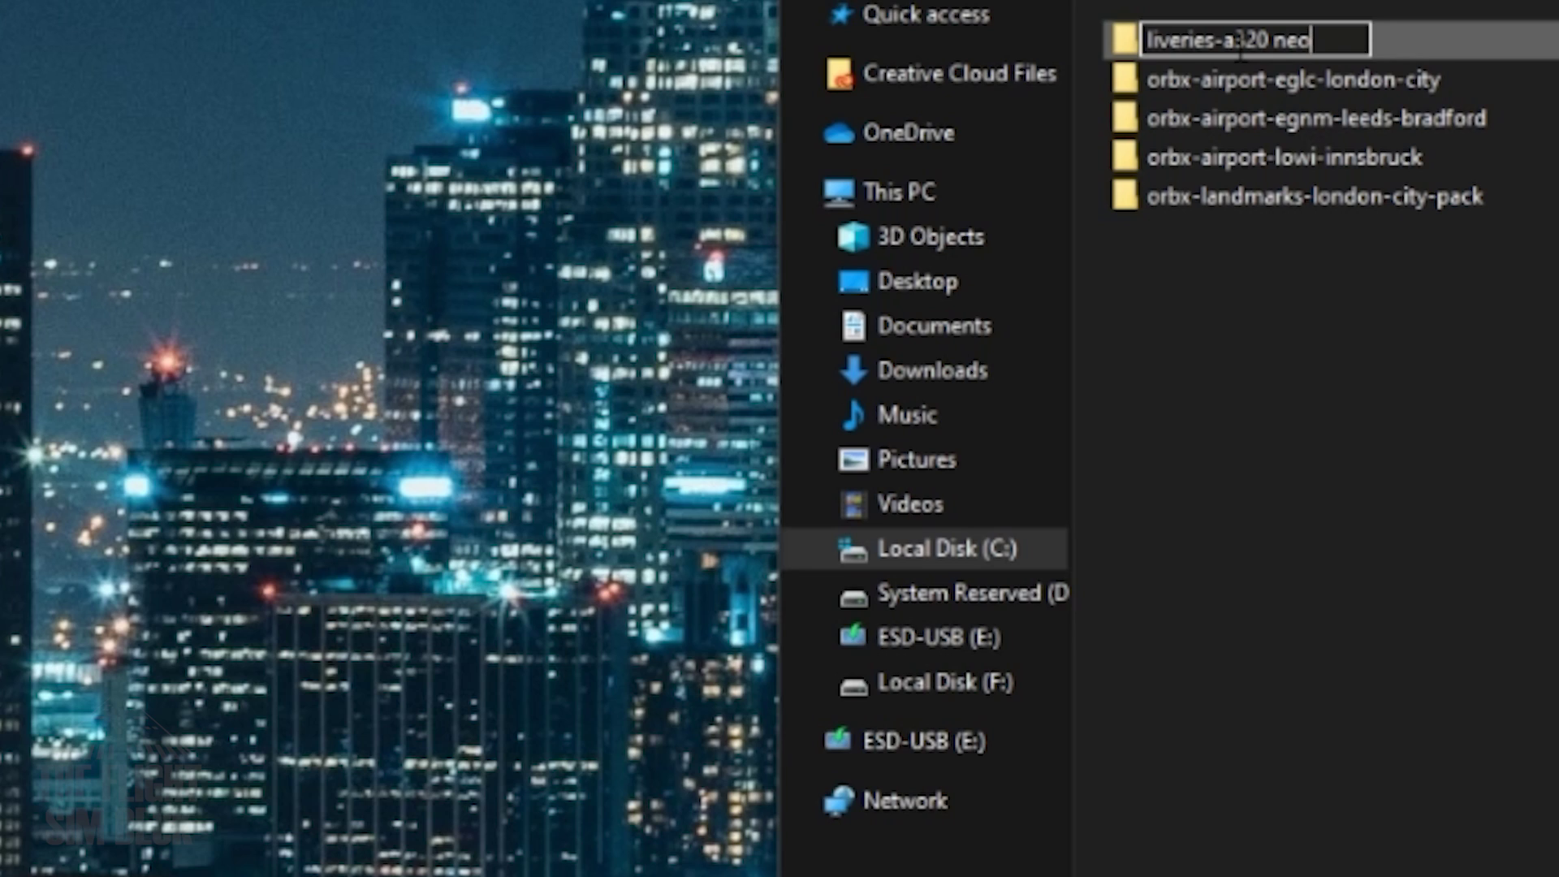
pyautogui.click(1466, 643)
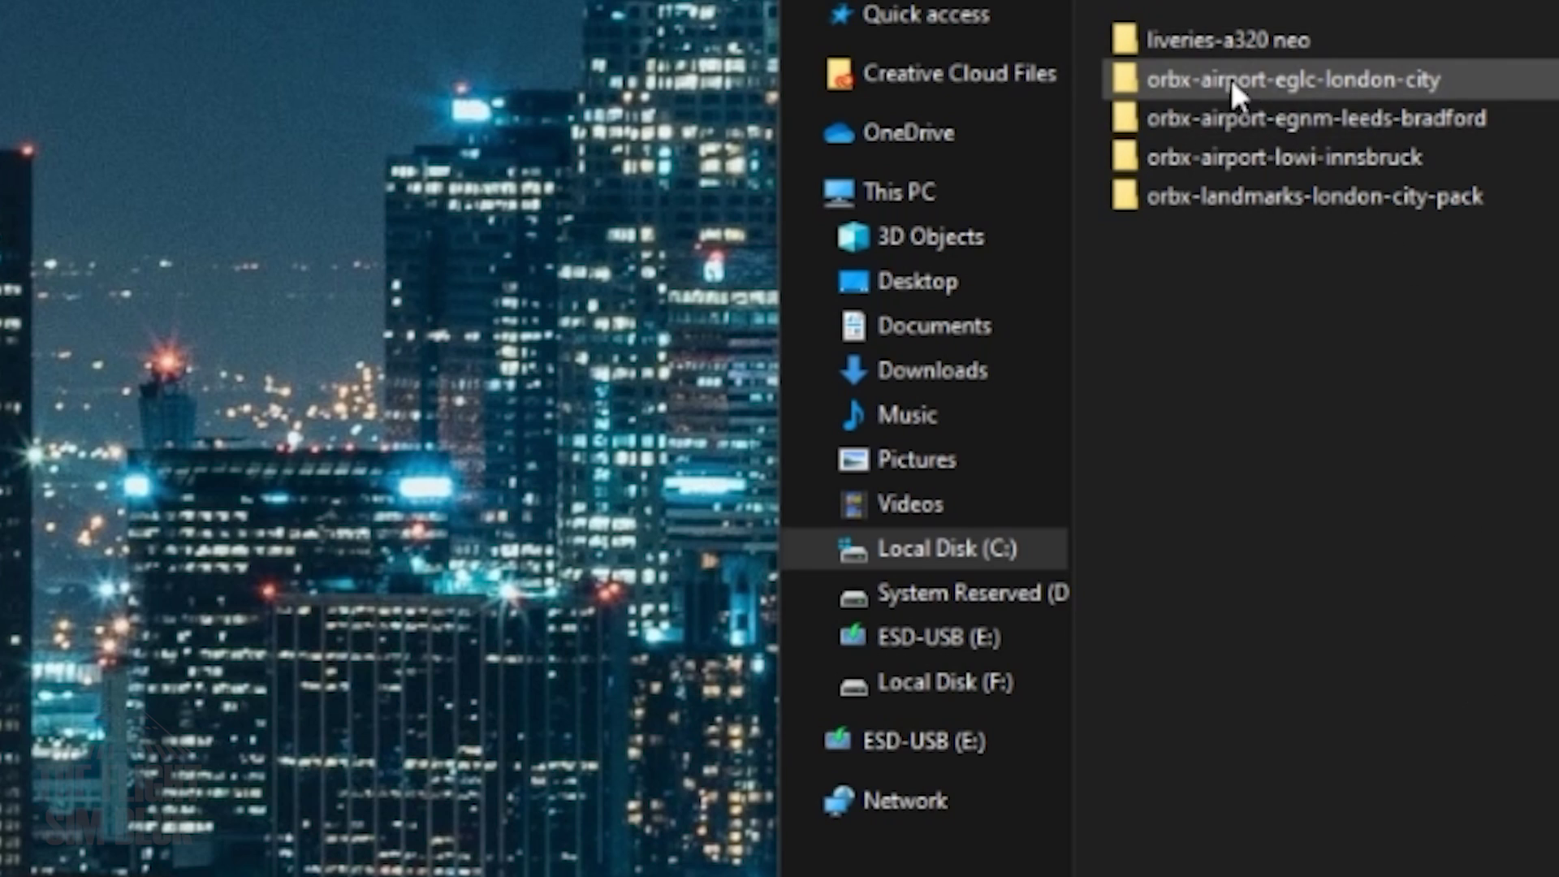
# Check the SimObjects > Airplanes > Asobo_A320_NEO livery folders, then return to Community.
pyautogui.doubleClick(1236, 38)
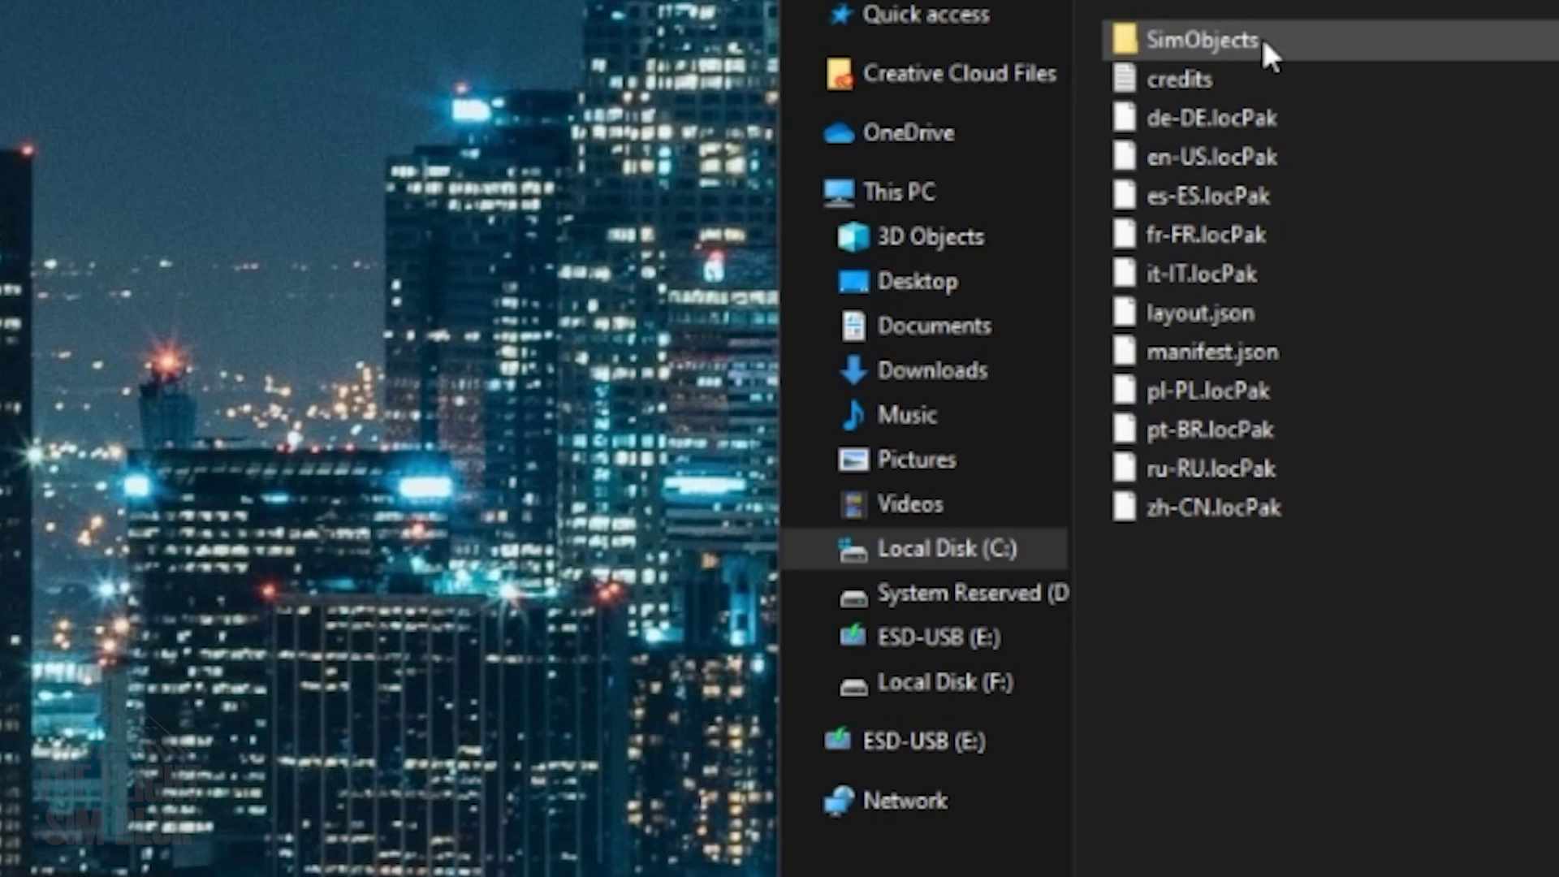
pyautogui.doubleClick(1236, 39)
pyautogui.doubleClick(1248, 41)
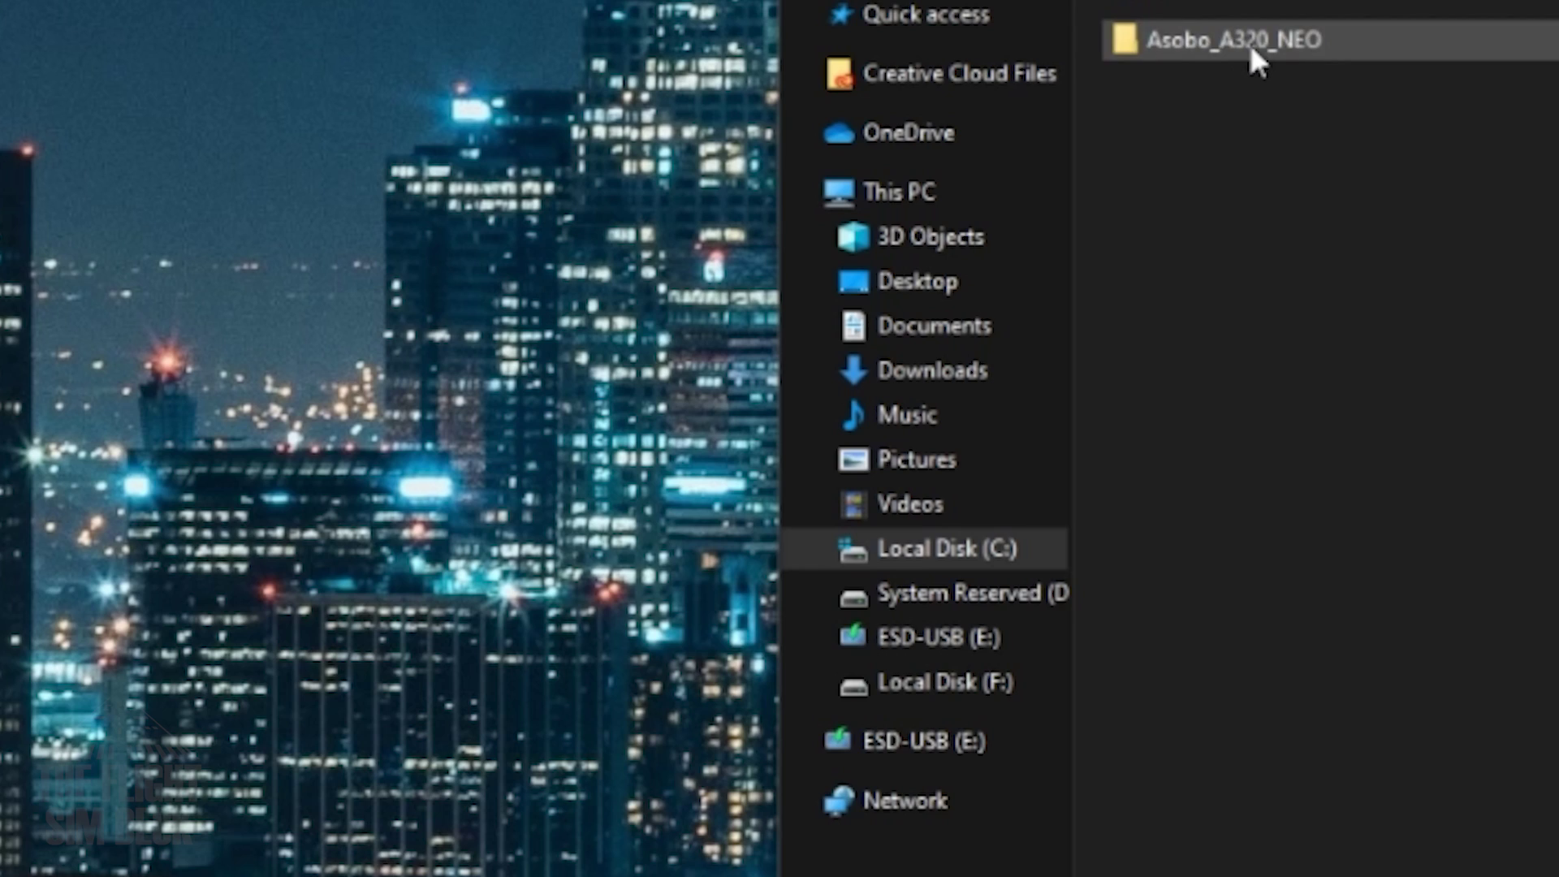
pyautogui.doubleClick(1243, 48)
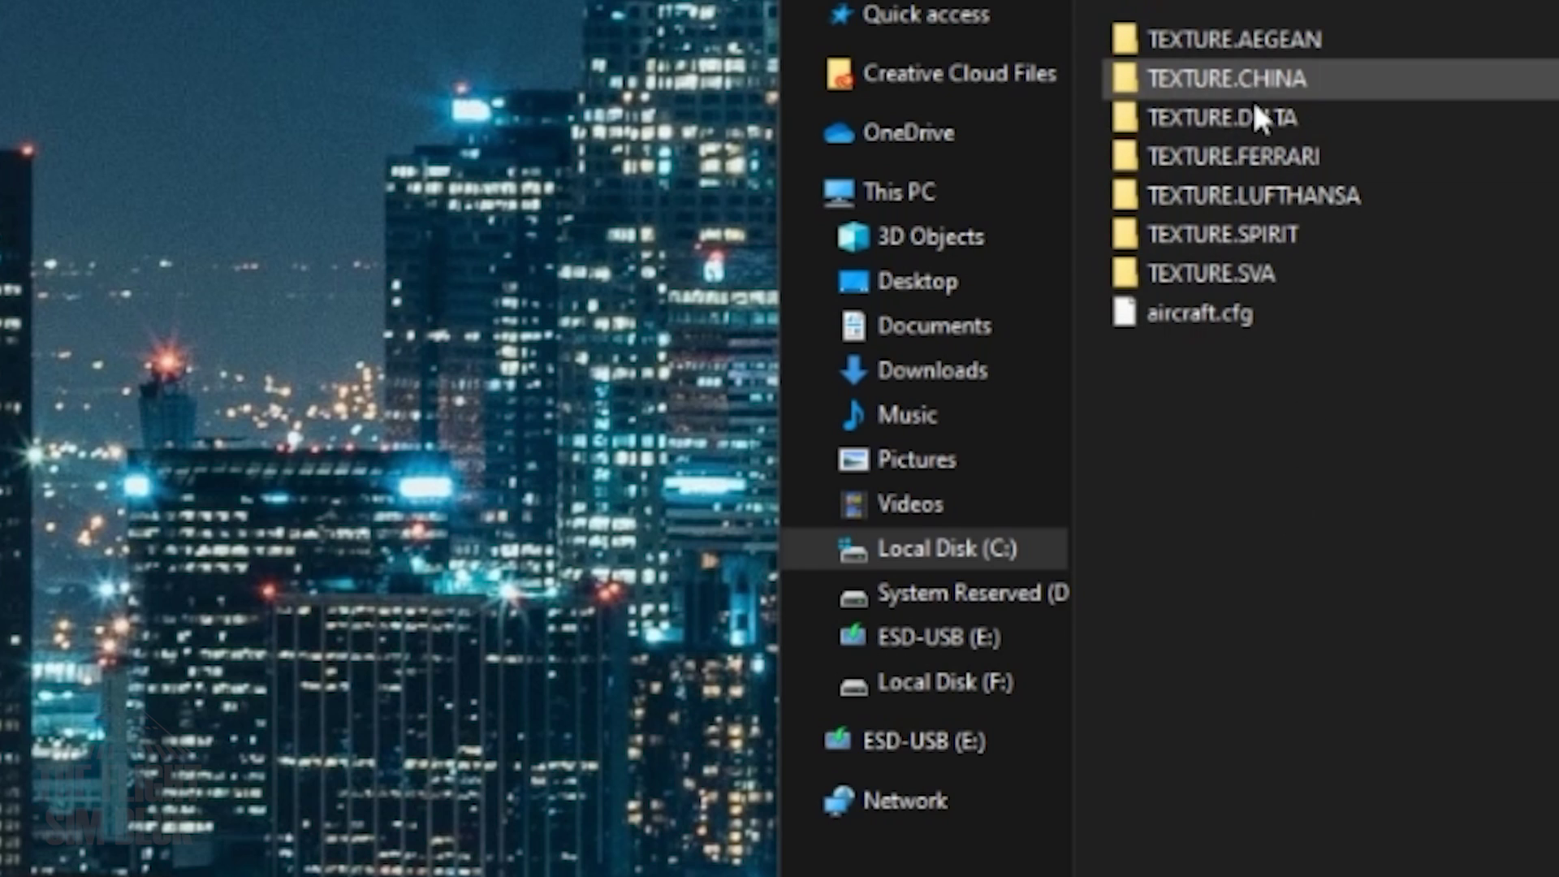
pyautogui.hotkey('alt', 'Up')
pyautogui.hotkey('alt', 'Up')
pyautogui.hotkey('alt', 'Up')
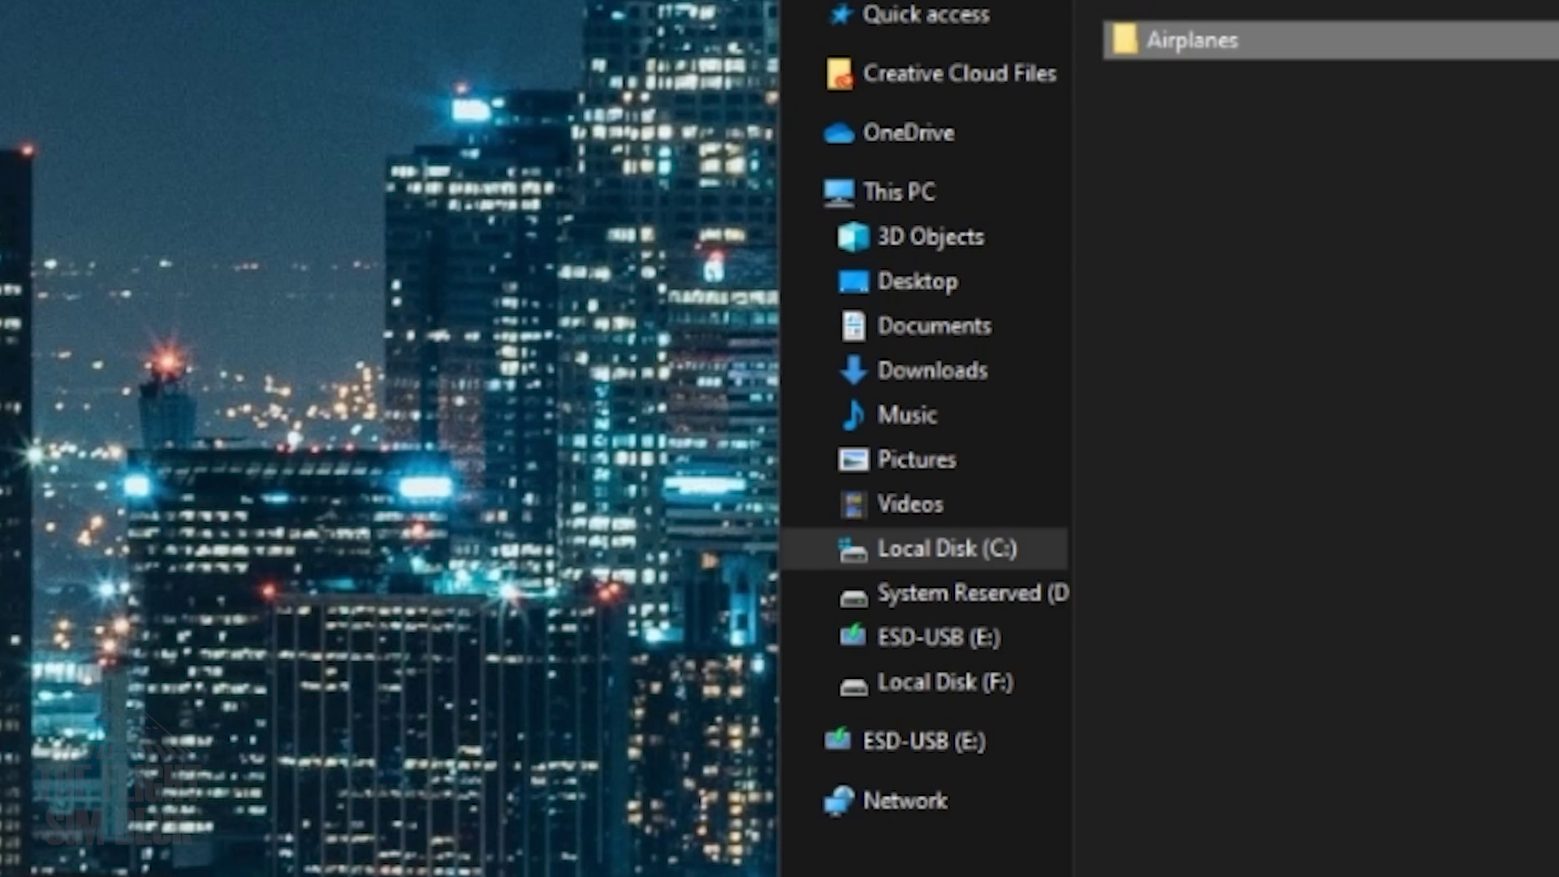
pyautogui.hotkey('alt', 'Up')
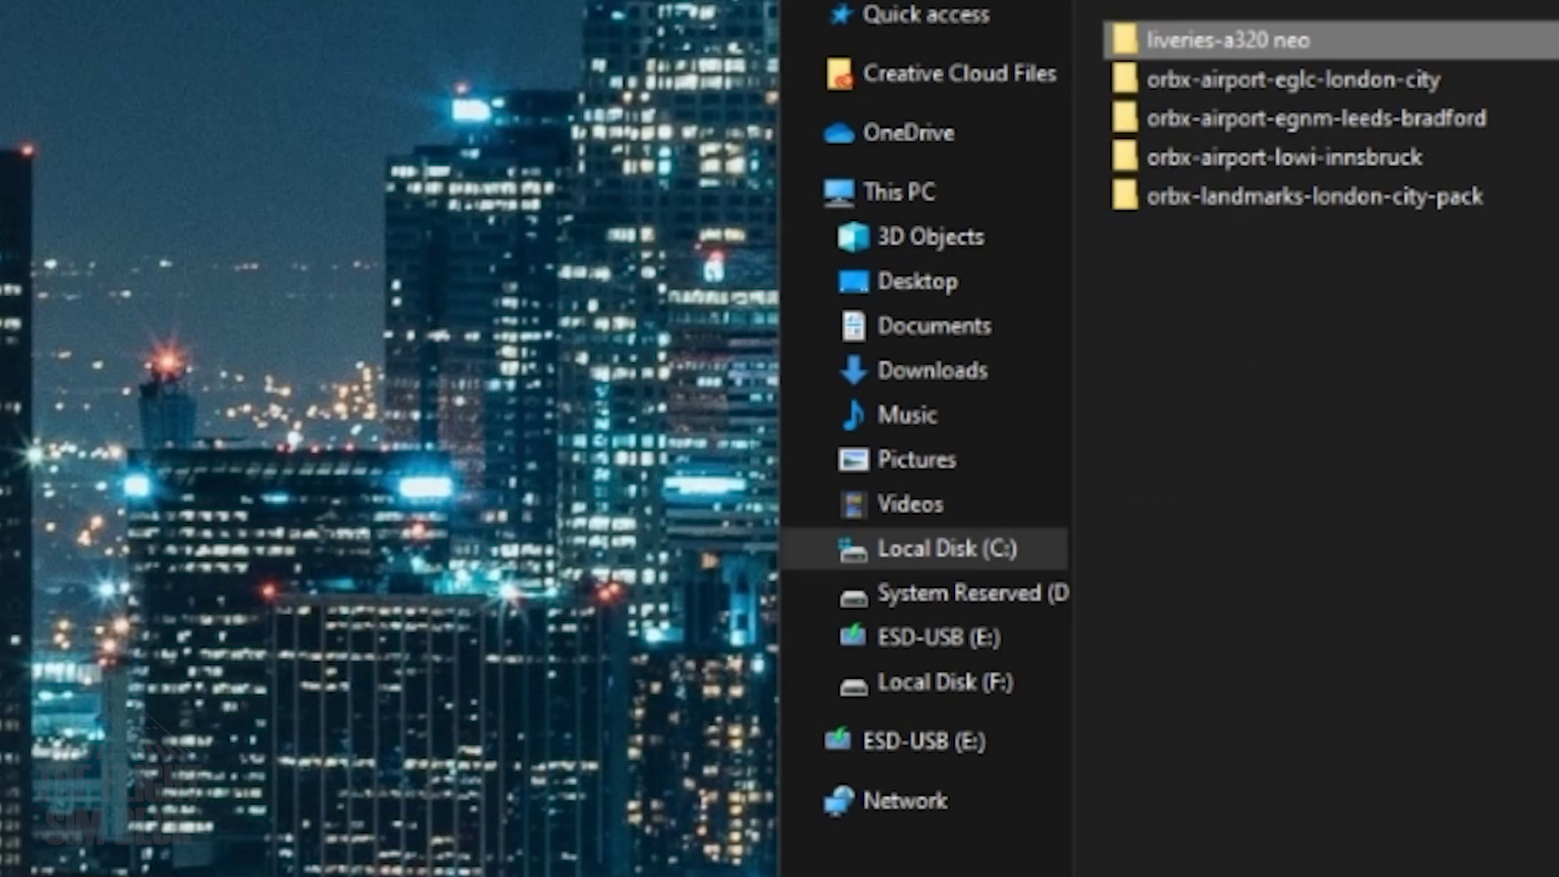
pyautogui.click(1207, 492)
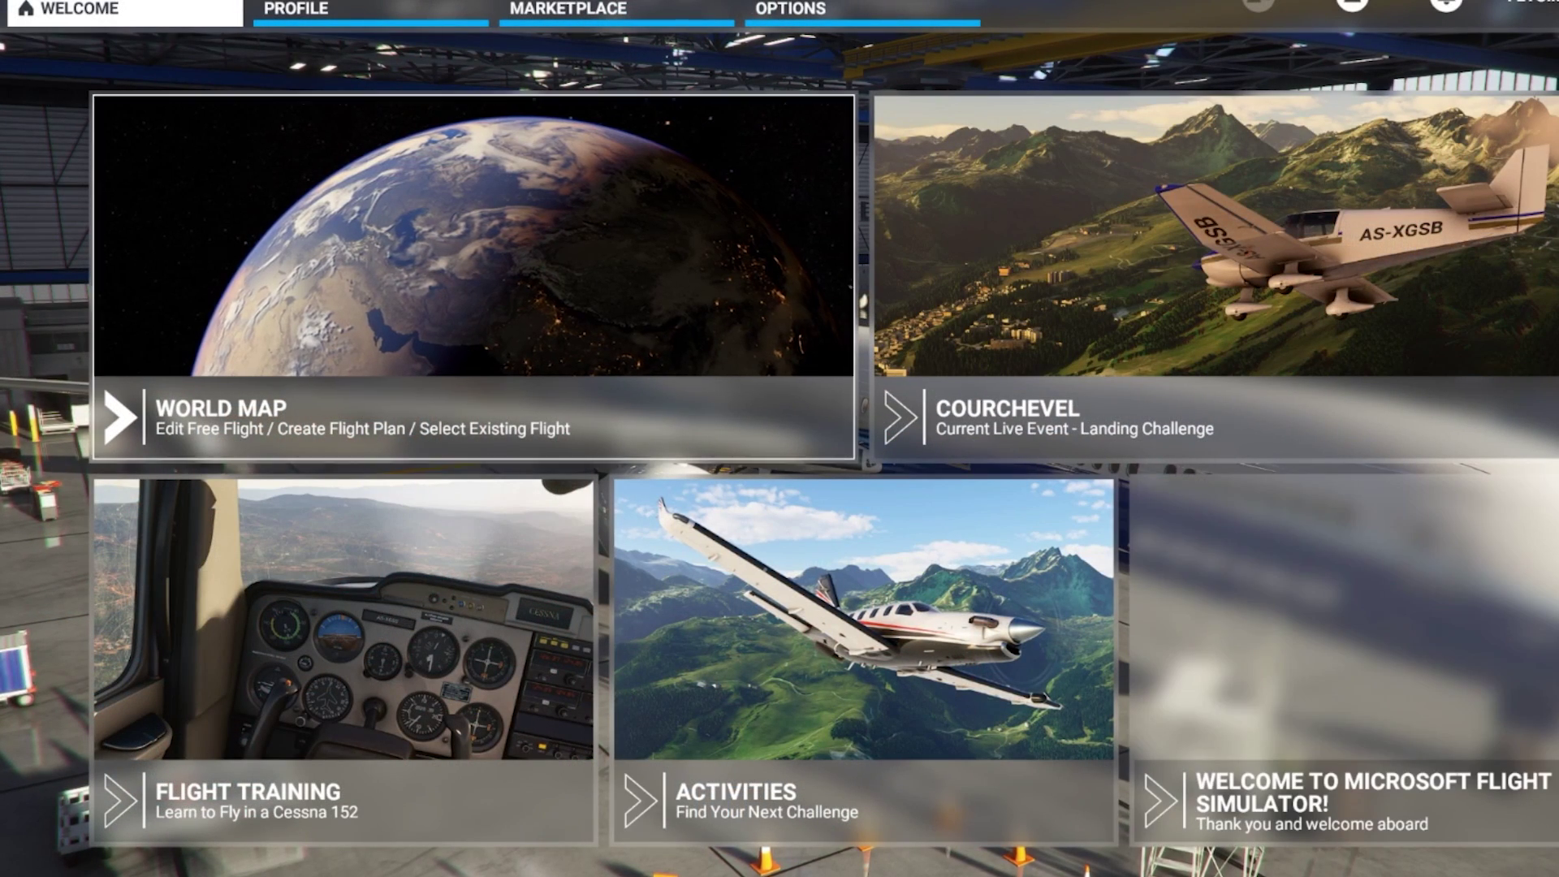
# On the World Map, select the Airbus A320neo as the aircraft.
pyautogui.press('Return')
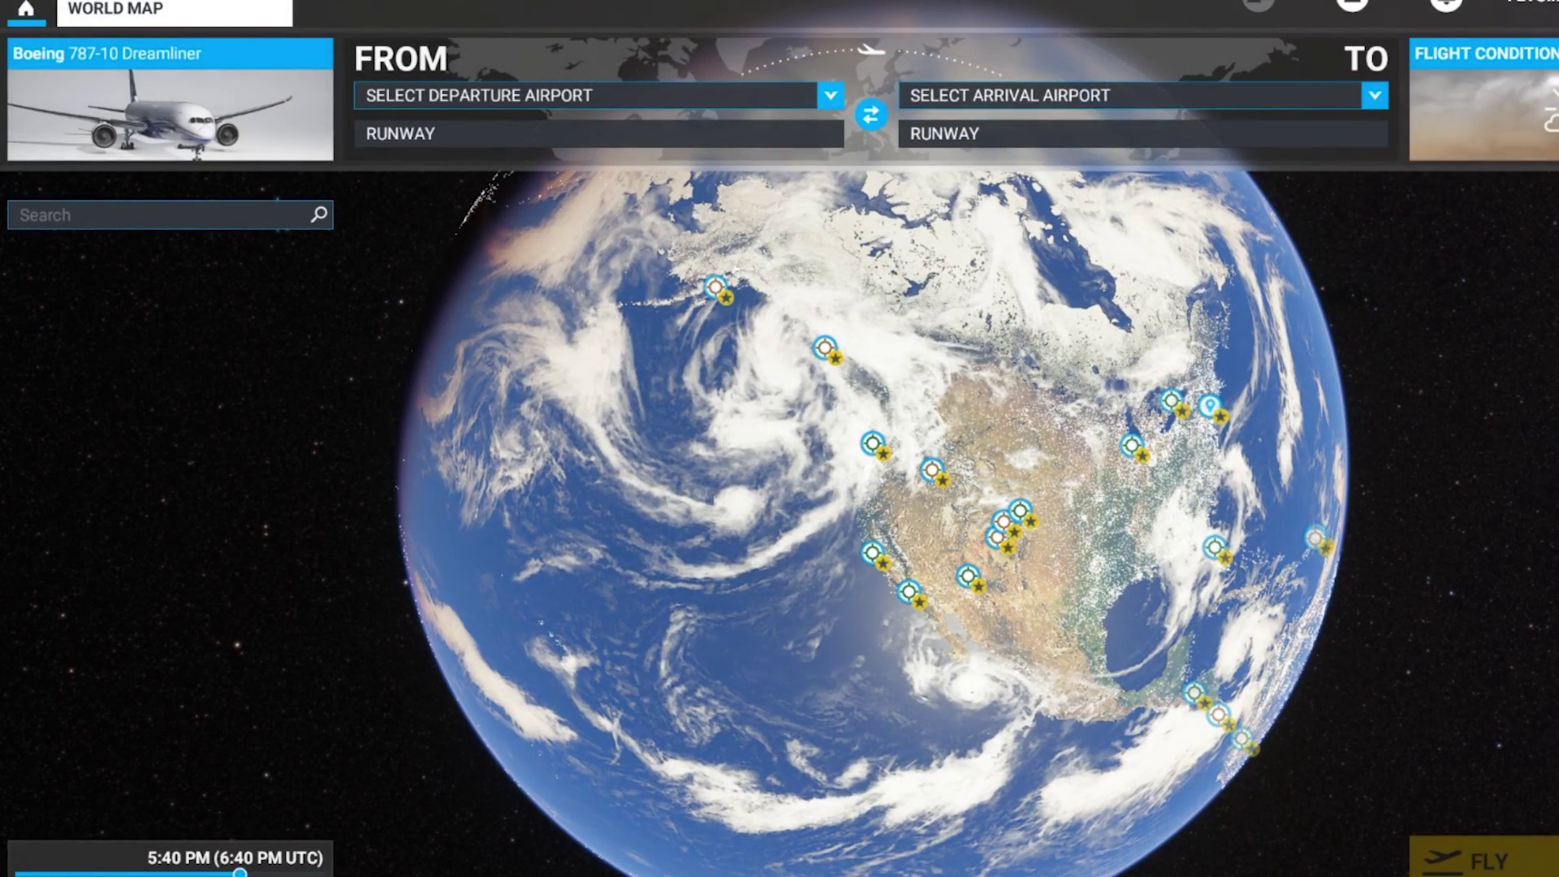
pyautogui.press('Return')
pyautogui.press('Left')
pyautogui.press('Left')
pyautogui.press('Left')
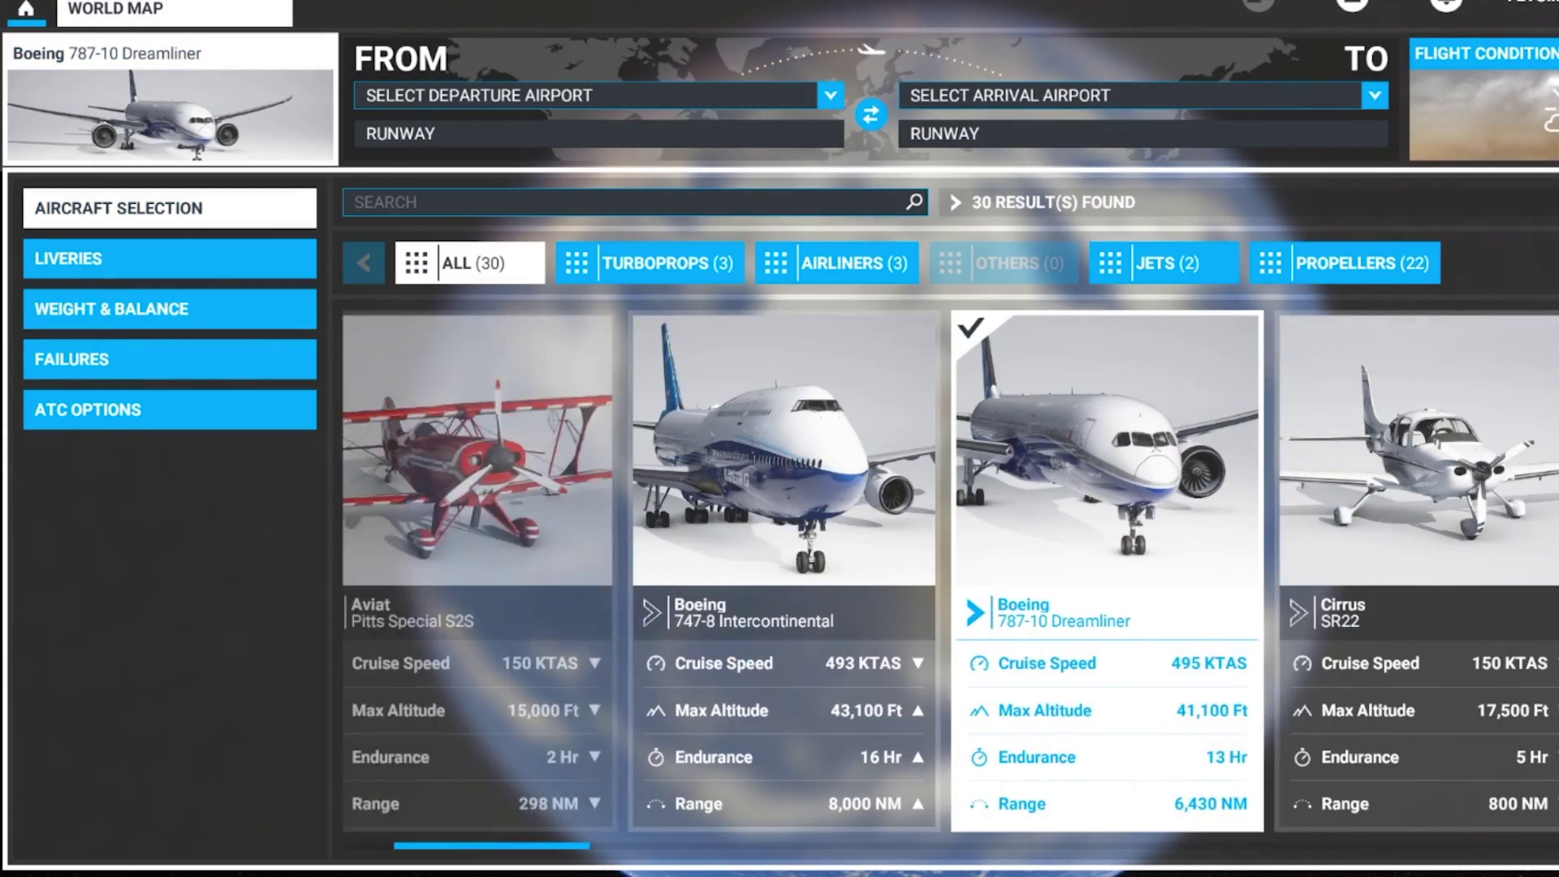
pyautogui.press('Return')
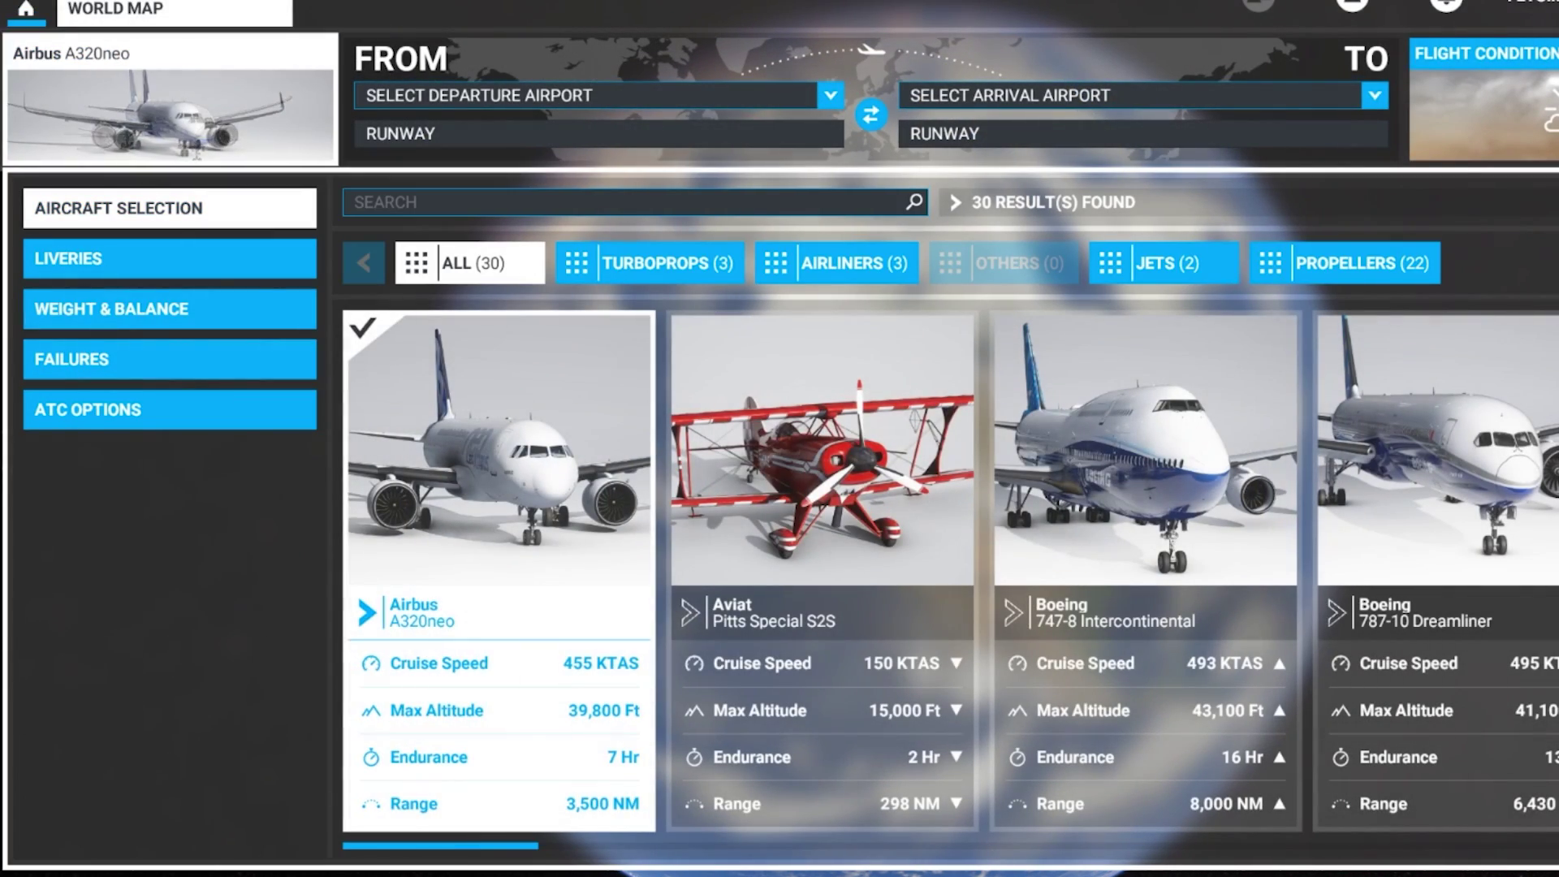
# Browse the A320neo liveries through Lufthansa, keep the default, and return to the Welcome screen.
pyautogui.press('Left')
pyautogui.press('Up')
pyautogui.press('Return')
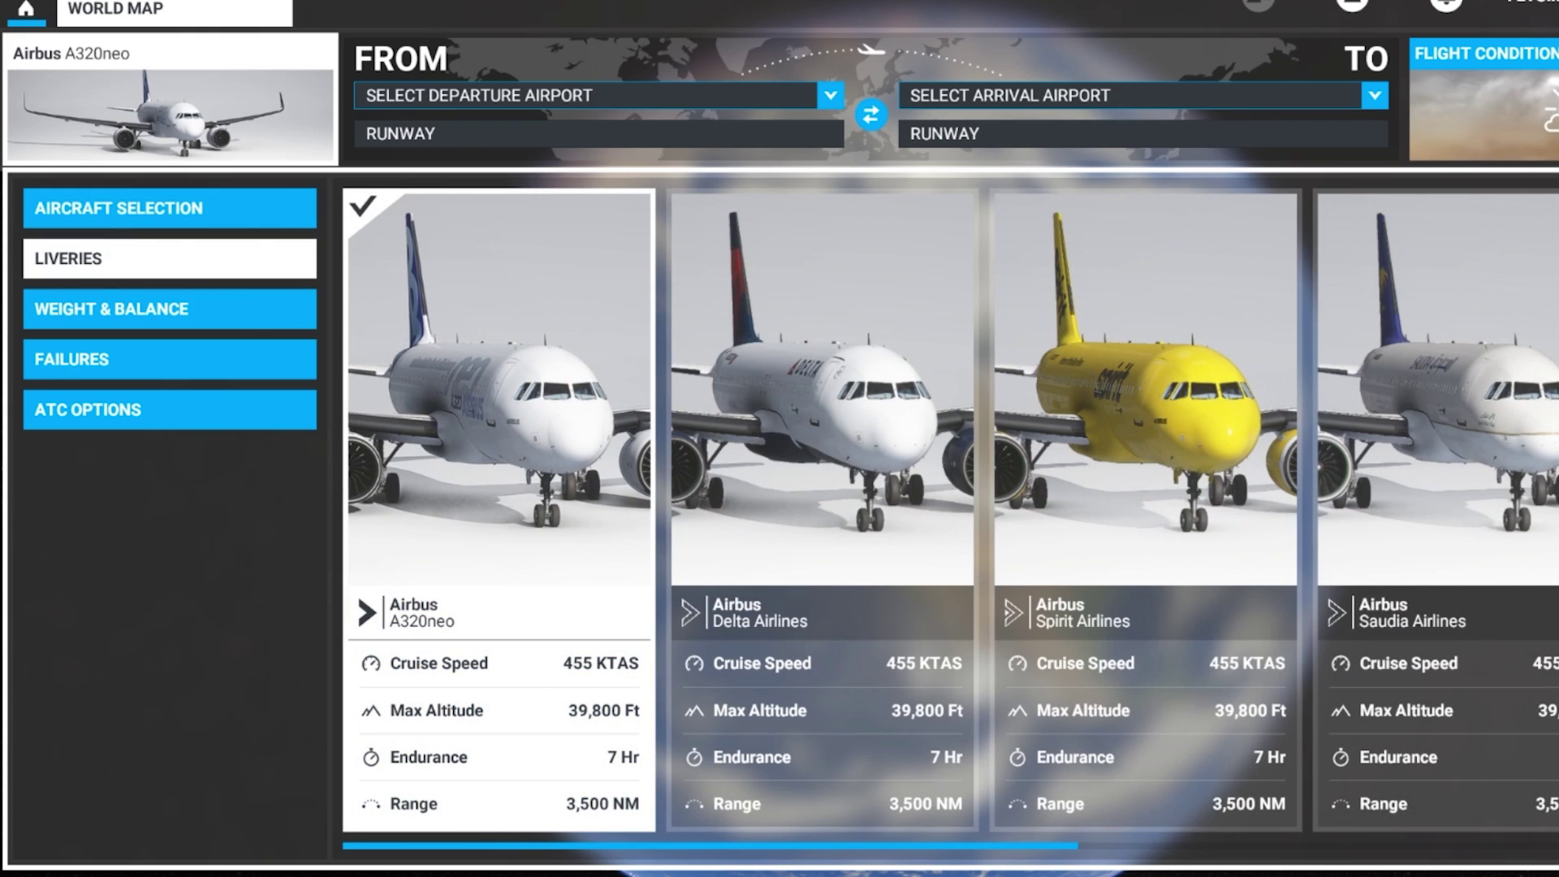
pyautogui.press('Right')
pyautogui.press('Right')
pyautogui.press('Right')
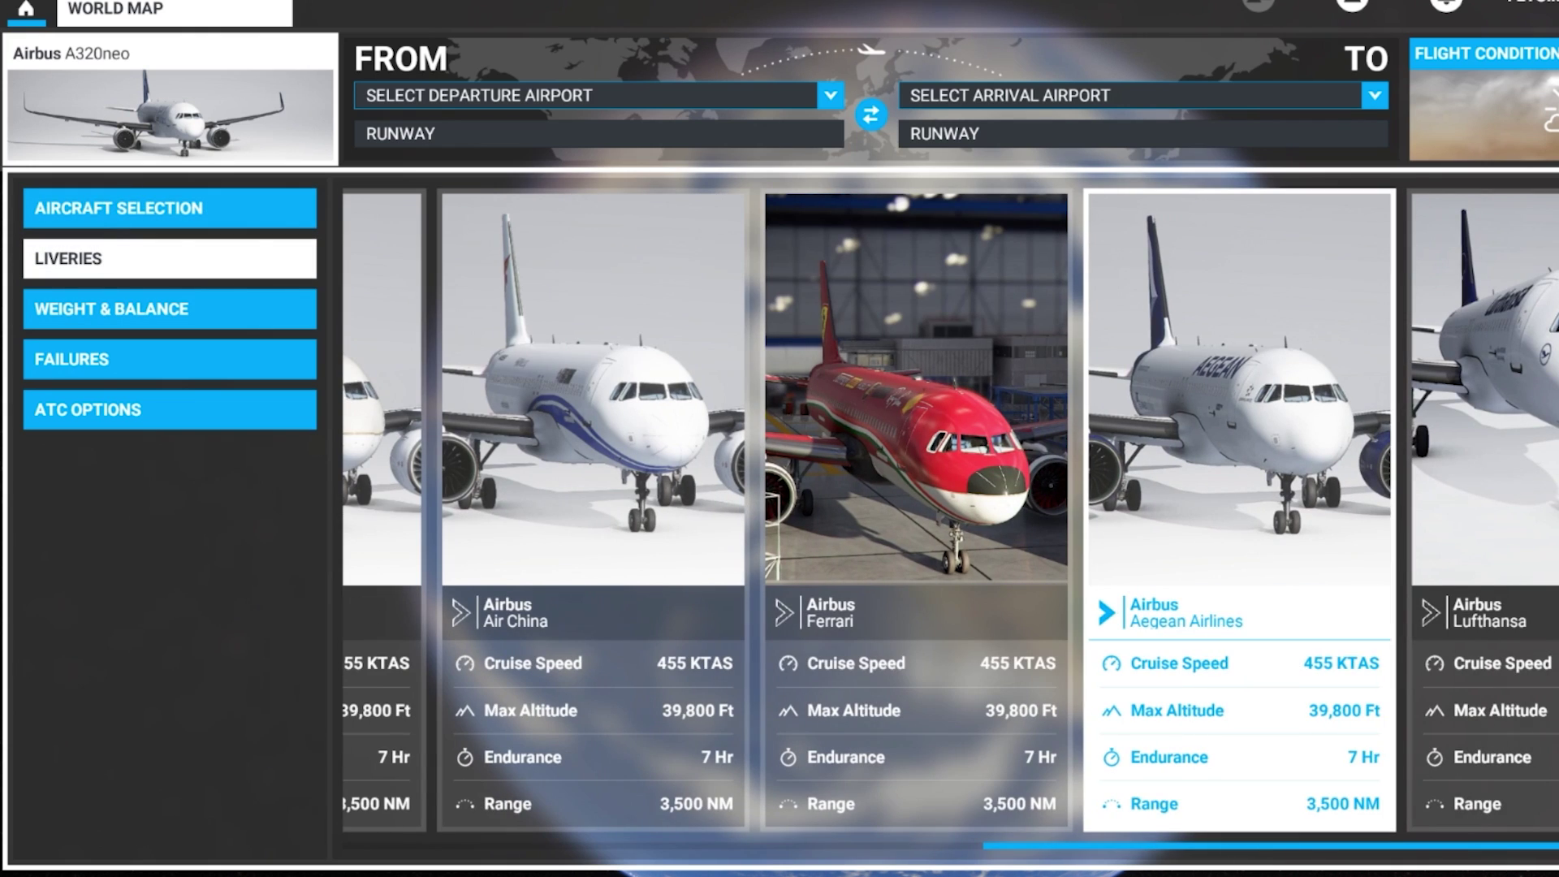
pyautogui.press('Left')
pyautogui.press('Left')
pyautogui.press('Left')
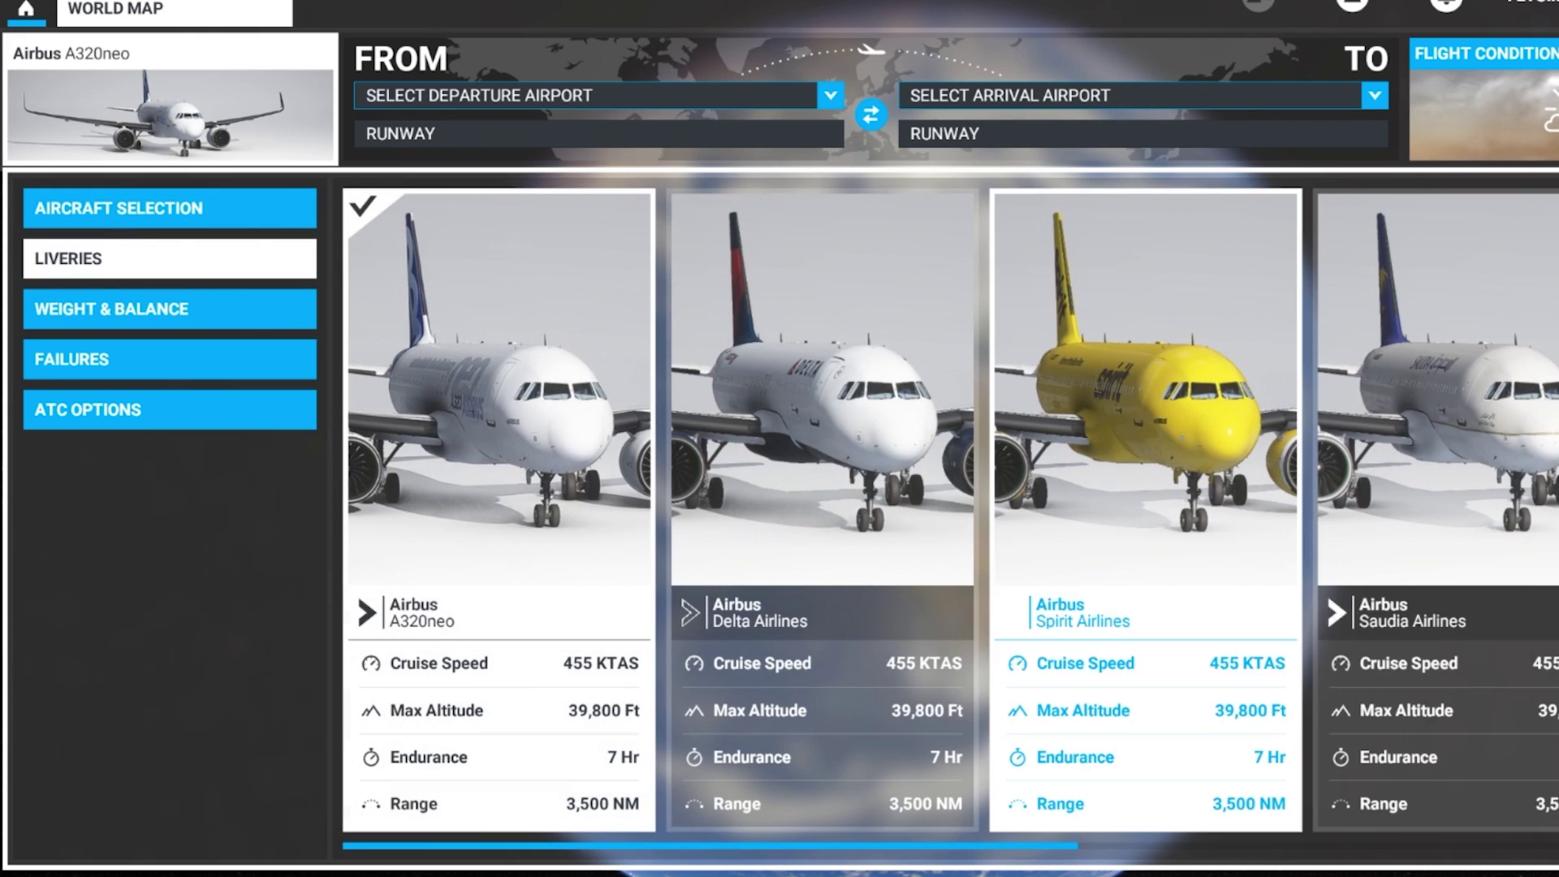
pyautogui.press('Left')
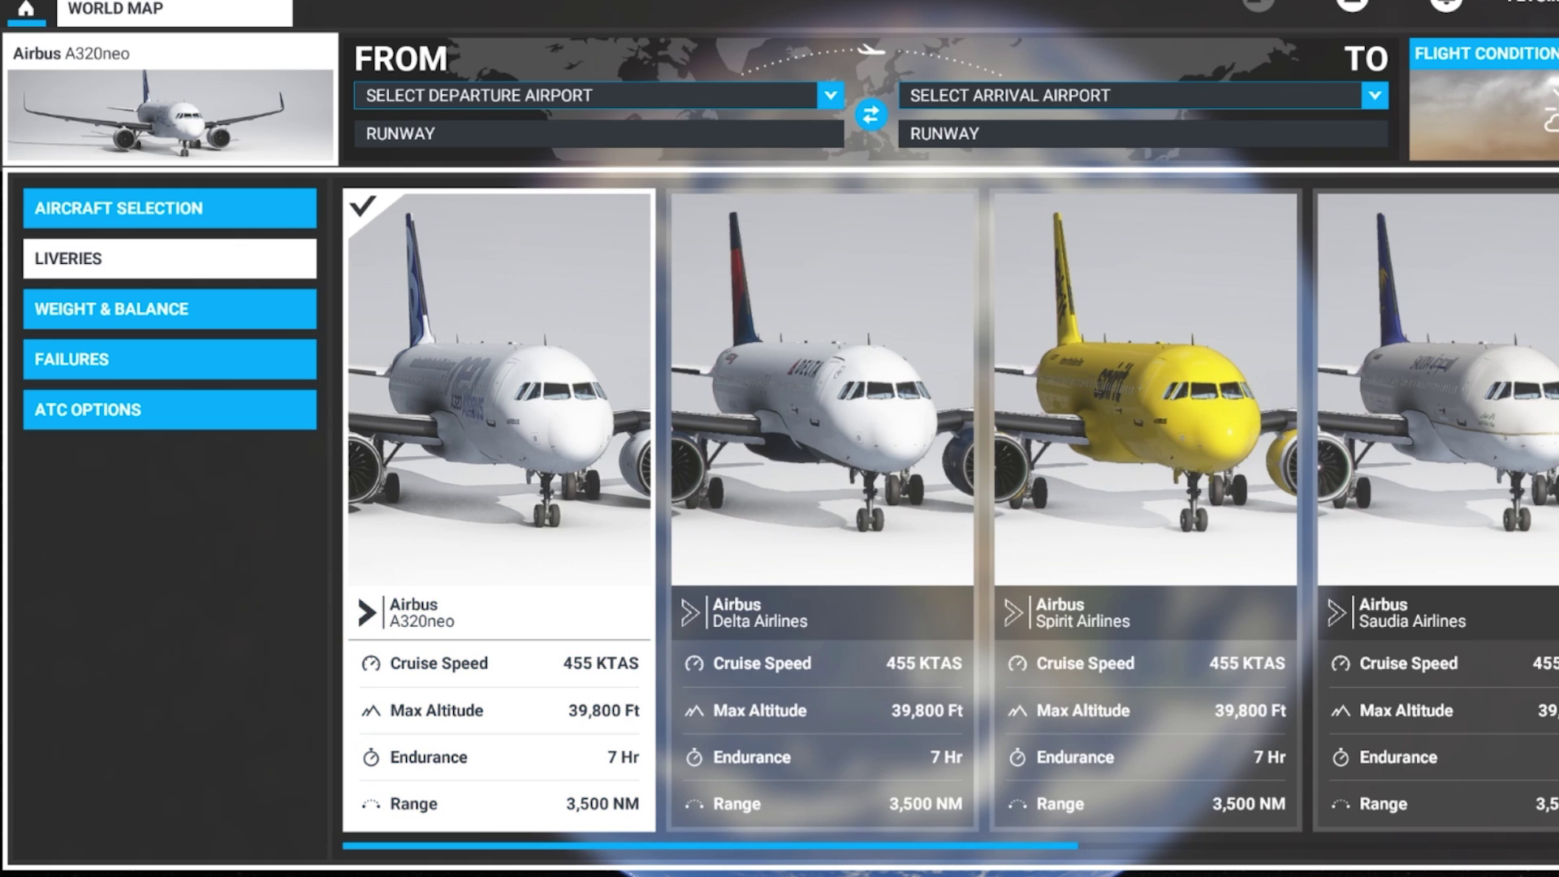
pyautogui.press('Escape')
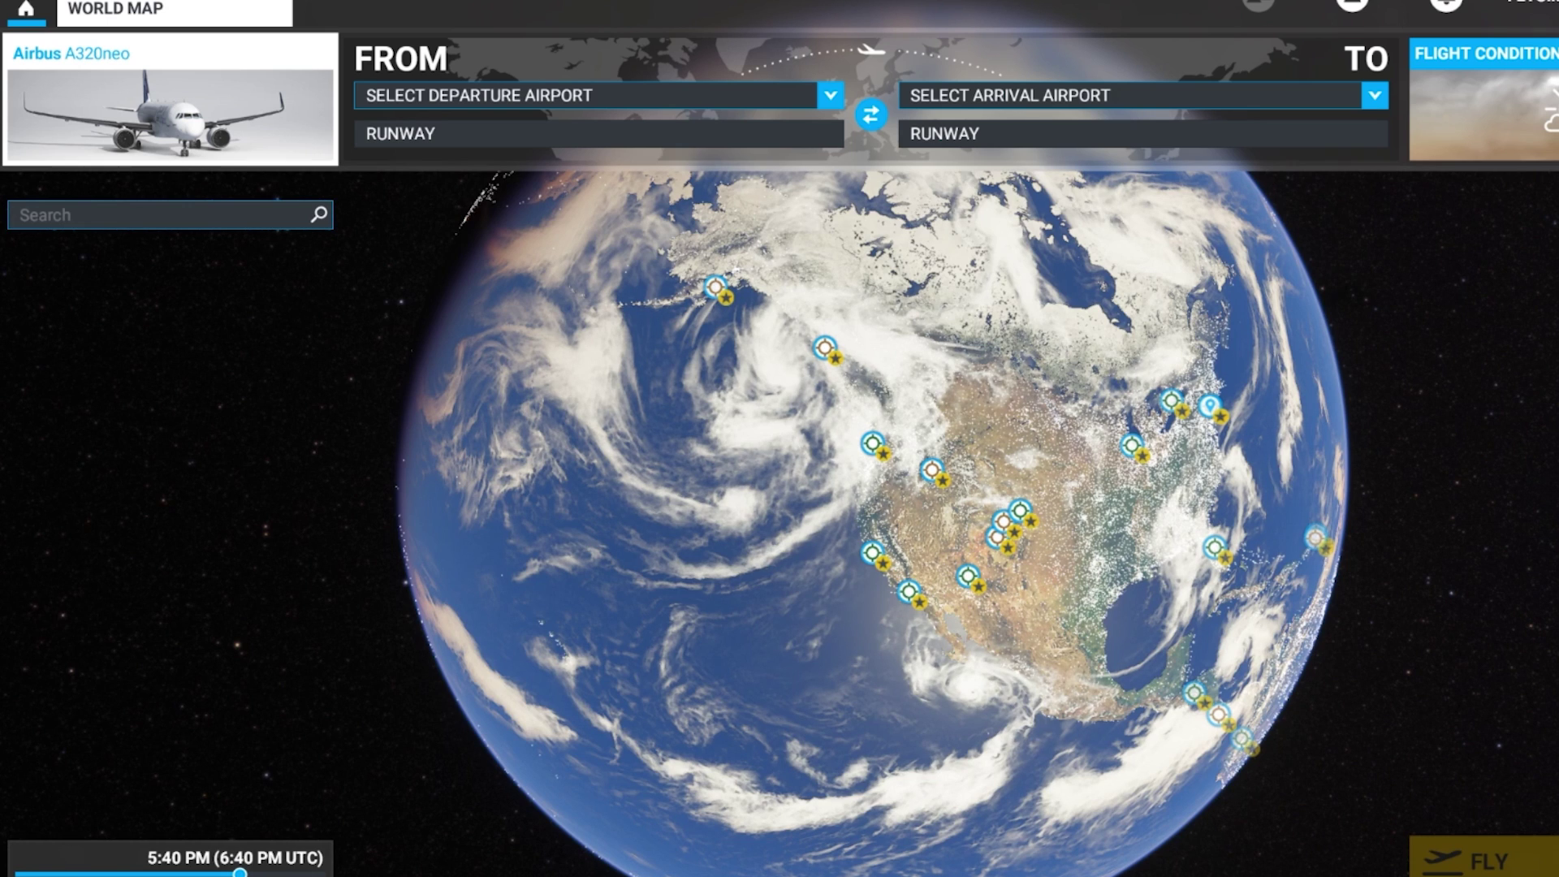
pyautogui.press('Escape')
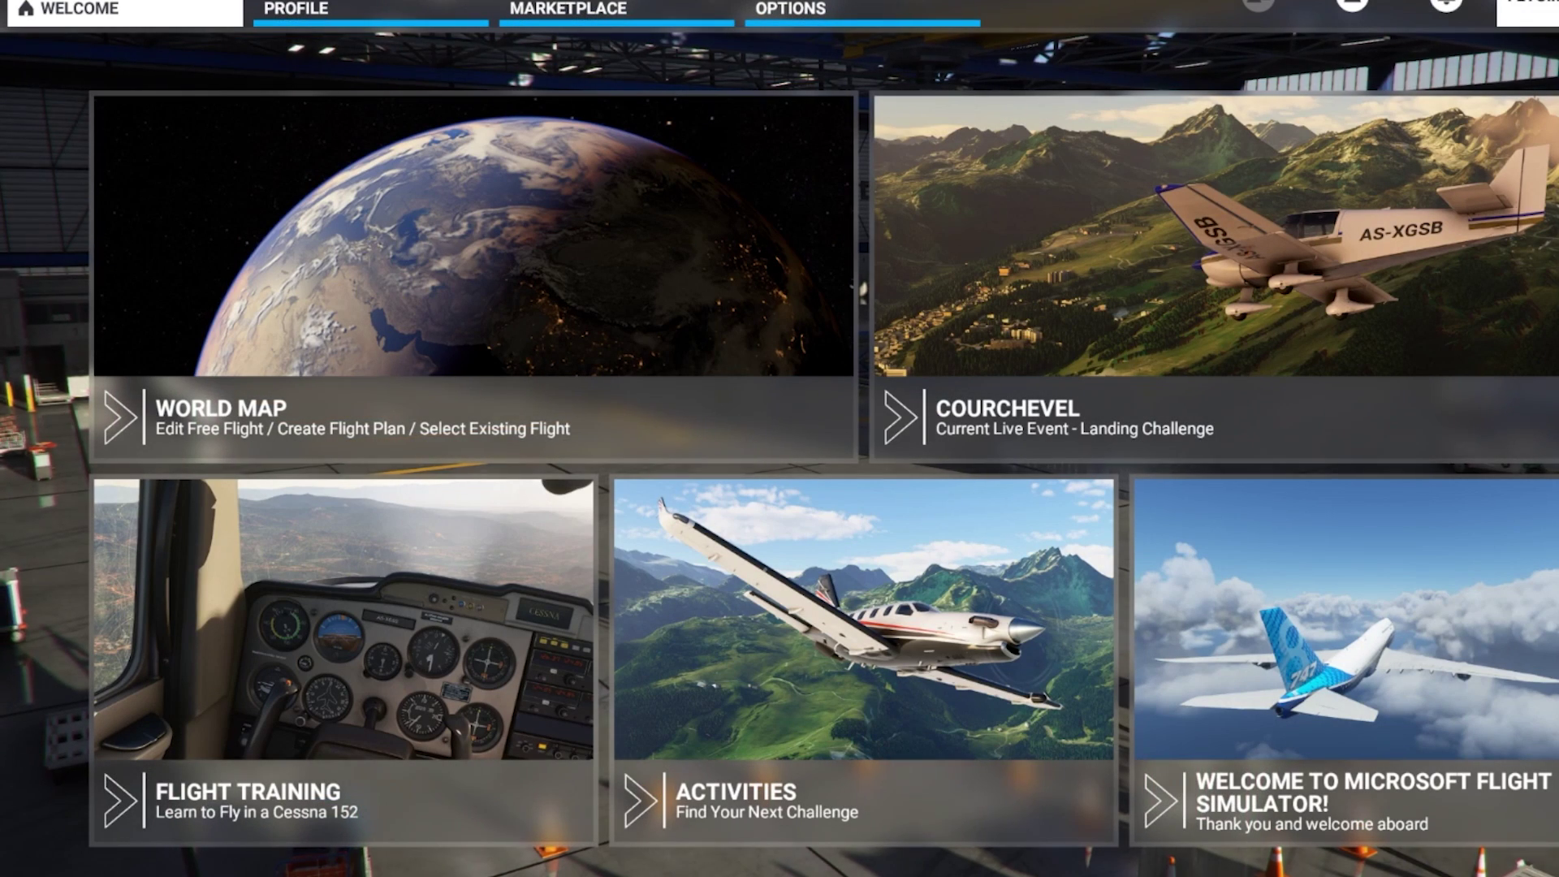
# In Profile > My Hangar, apply the Ferrari livery to the A320neo.
pyautogui.press('Return')
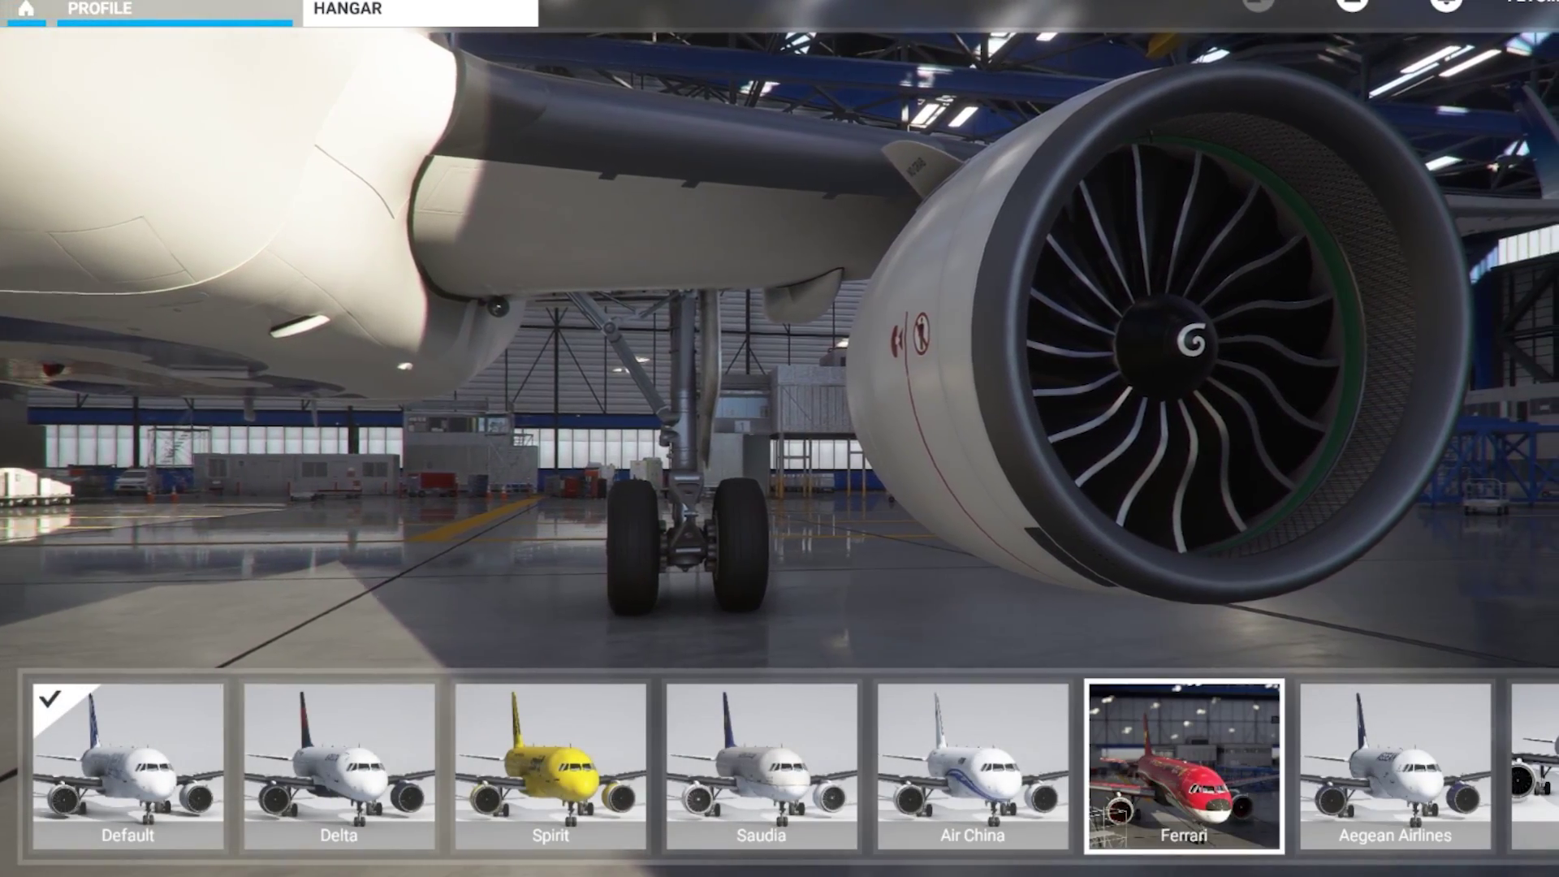
pyautogui.click(1184, 767)
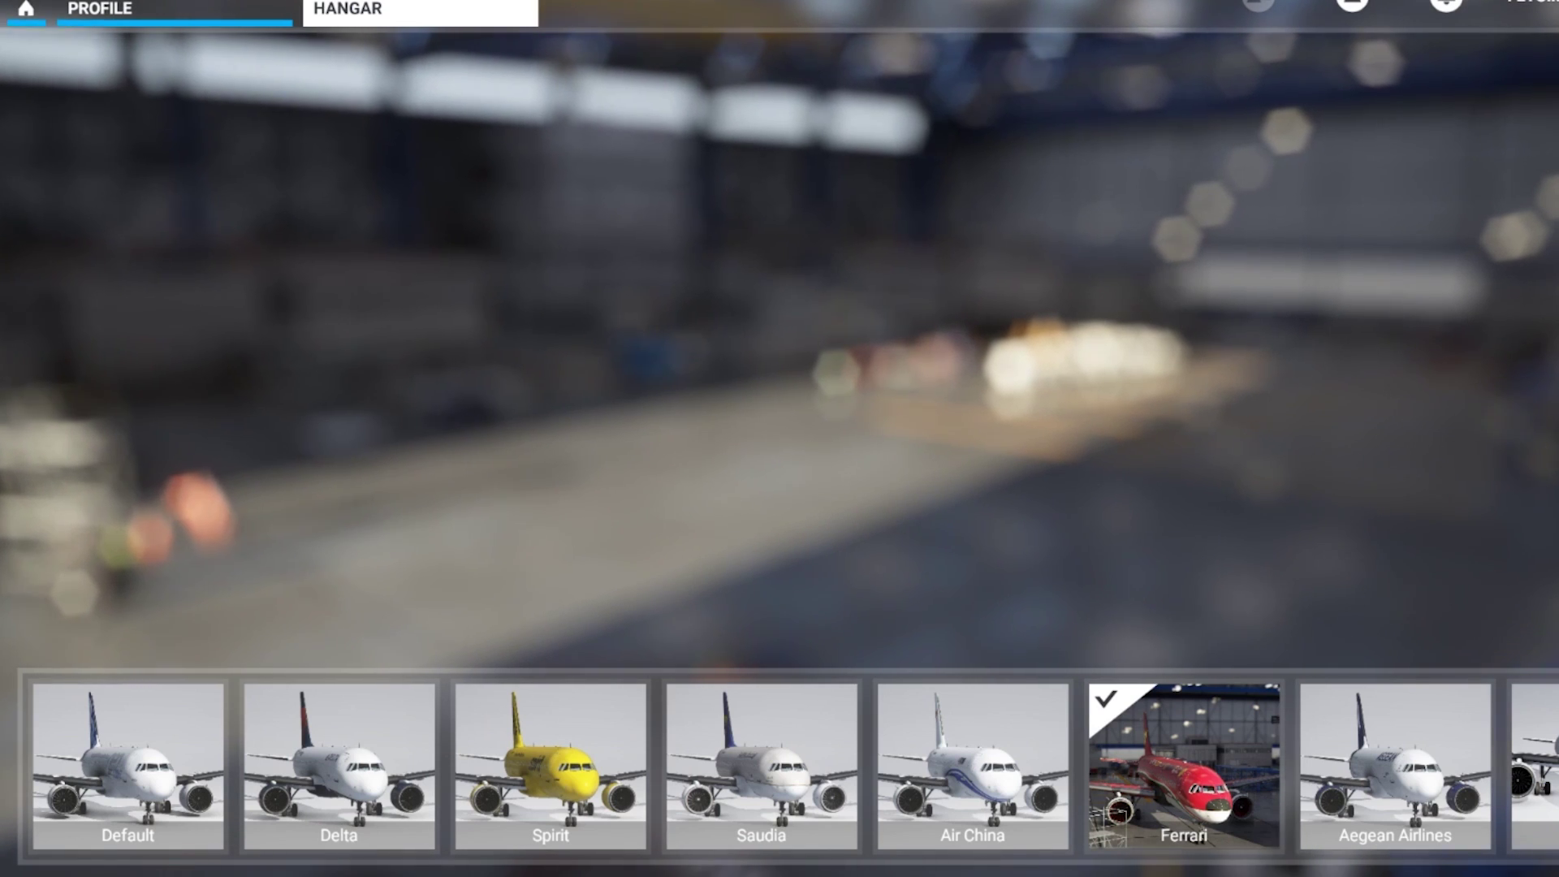